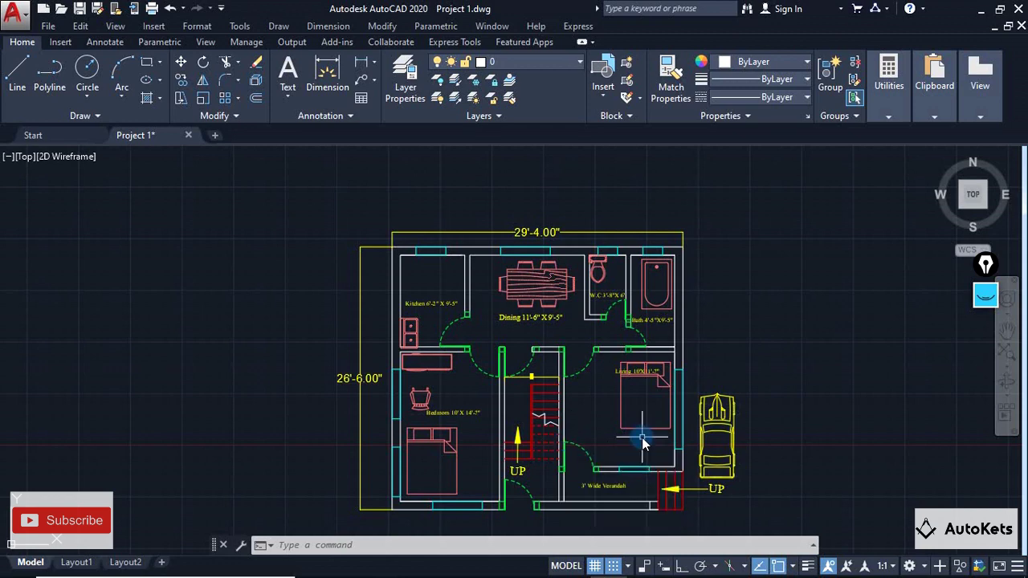
- Pan and zoom around the floor plan to frame the drawing
middle_drag(645, 442, 634, 394)
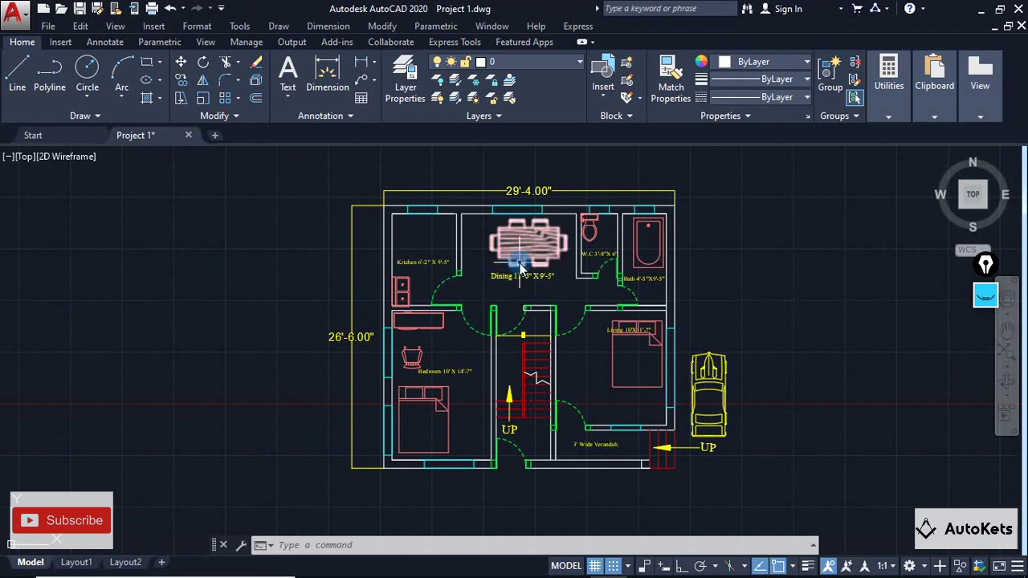
scroll(665, 329, up, 2)
scroll(653, 329, down, 2)
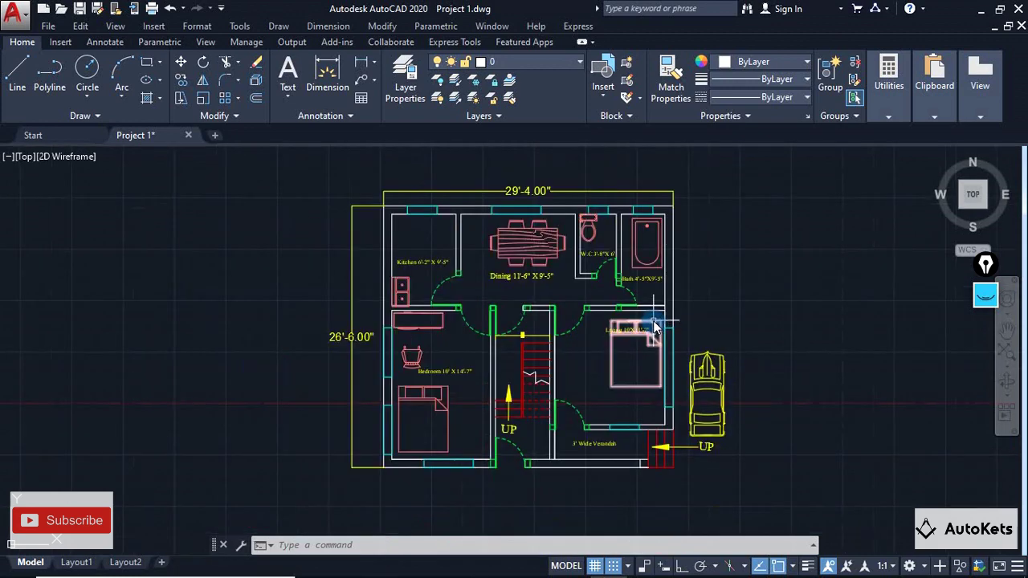
middle_drag(656, 313, 567, 320)
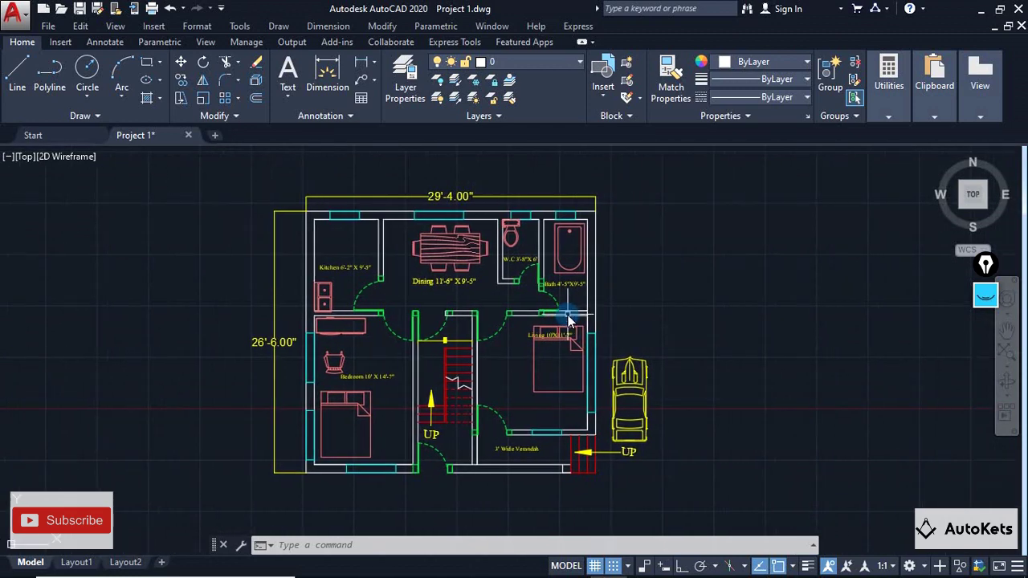
mouse_move(576, 314)
scroll(663, 254, down, 3)
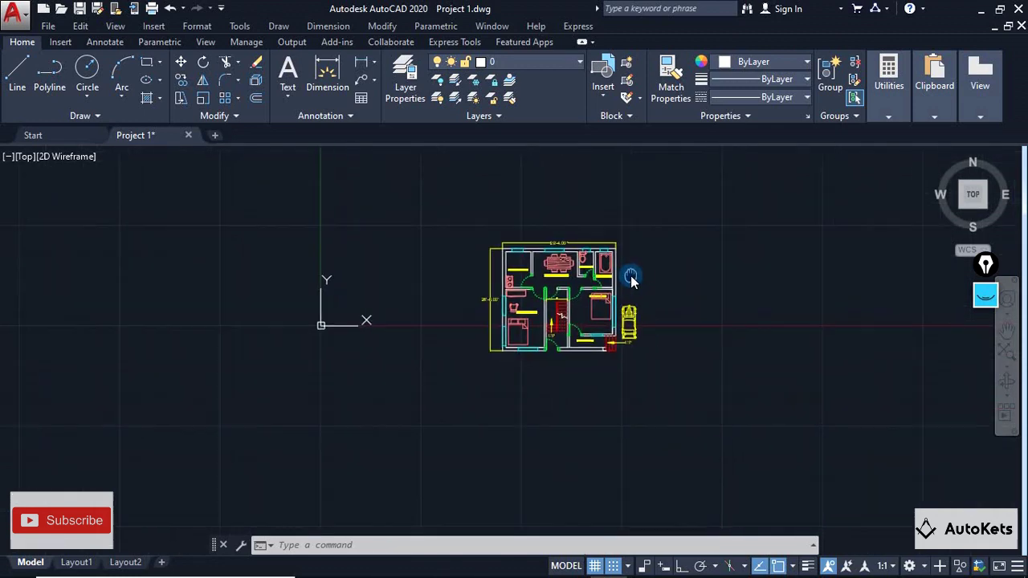
middle_drag(631, 276, 608, 260)
scroll(618, 257, up, 2)
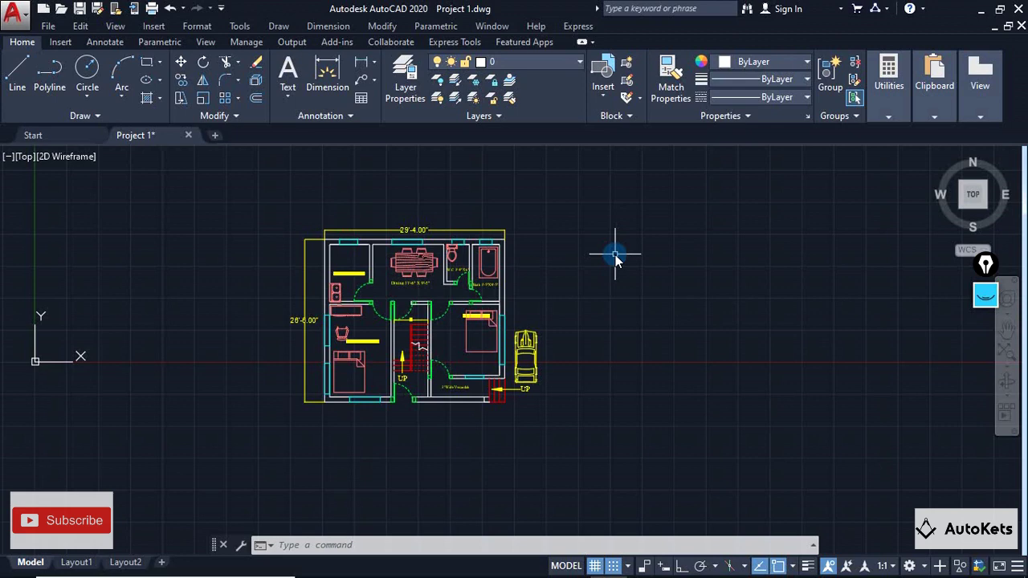
scroll(557, 271, up, 4)
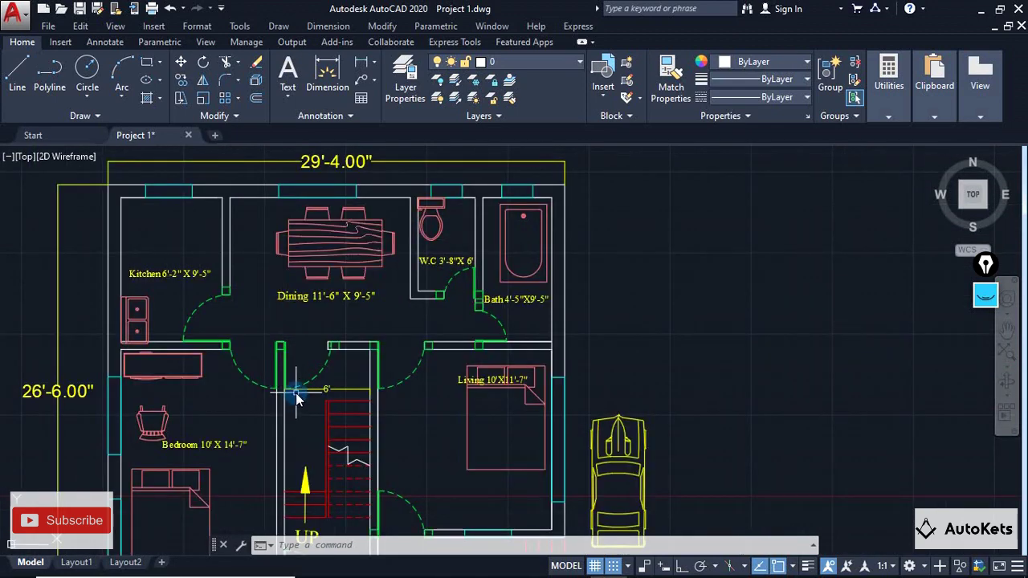
scroll(296, 393, down, 2)
scroll(310, 340, up, 1)
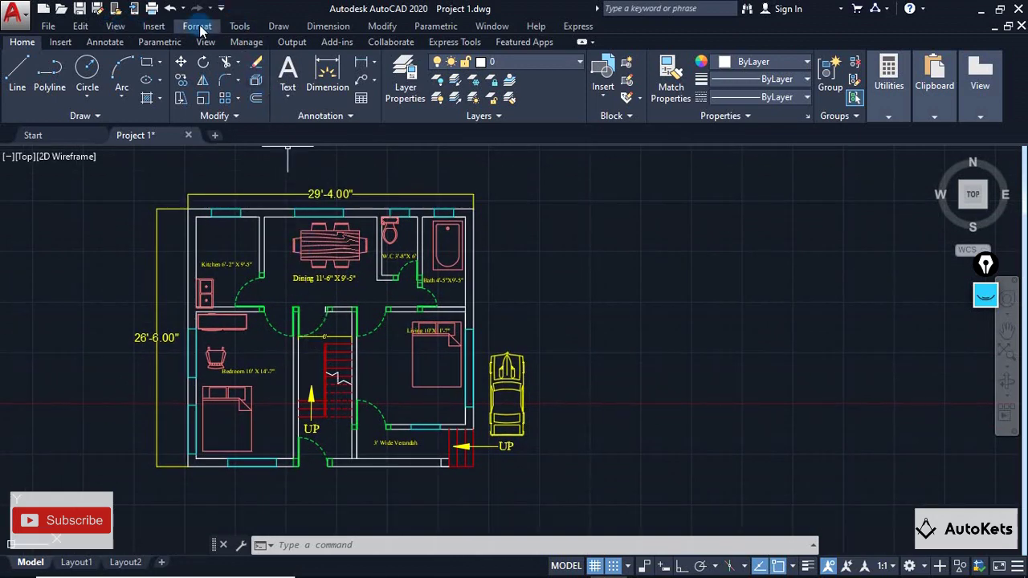
- Open the Tool Palettes window from Tools > Palettes
click(240, 27)
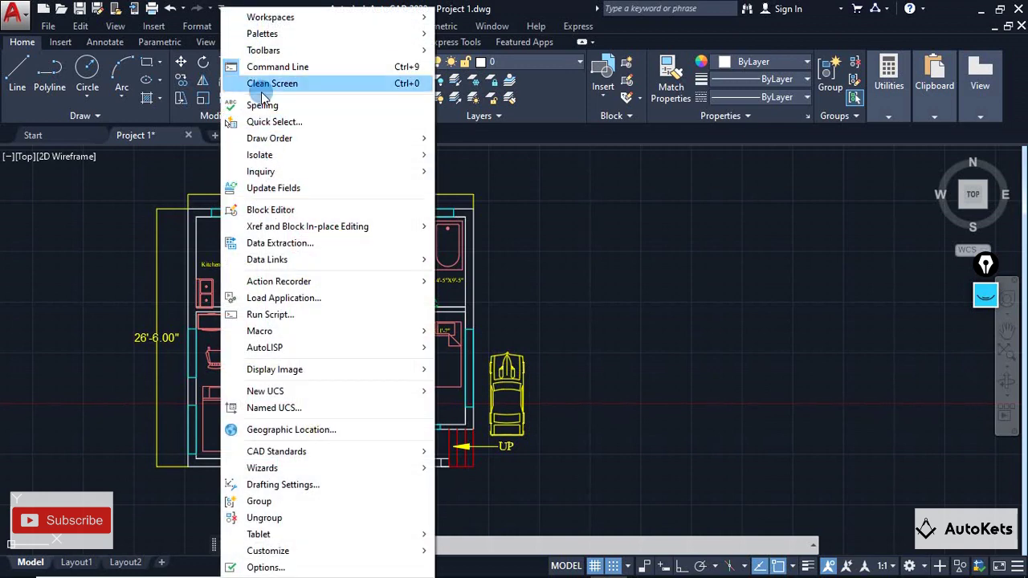
mouse_move(267, 36)
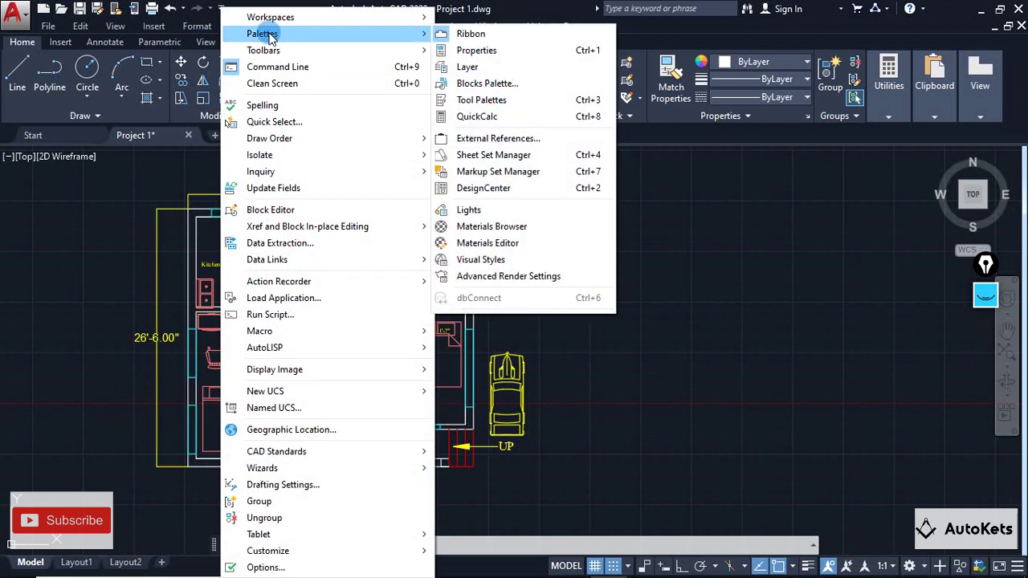
click(467, 107)
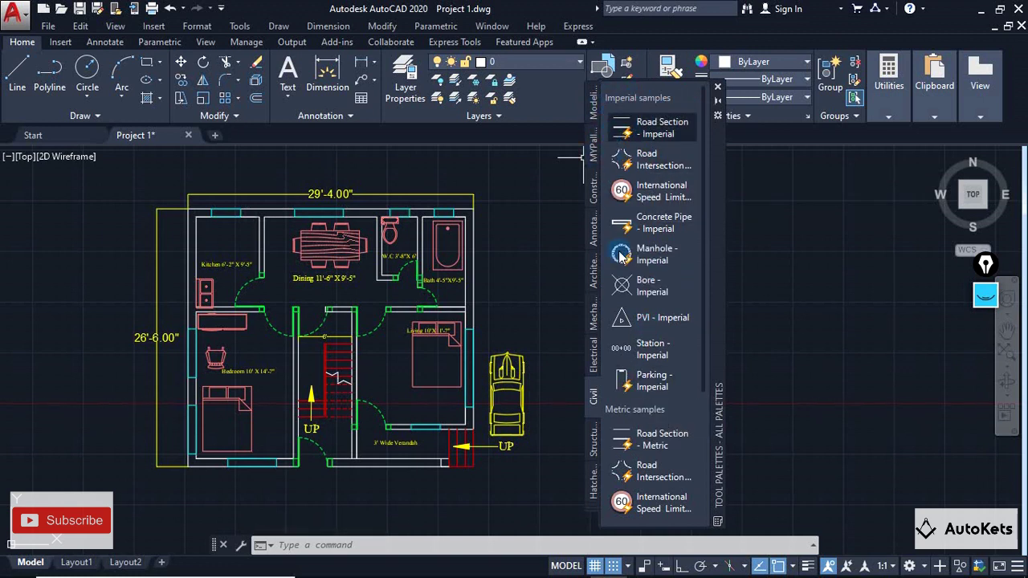
- Browse the Electrical, Architectural and Mechanical palettes, then start the Trees - Imperial block
click(623, 380)
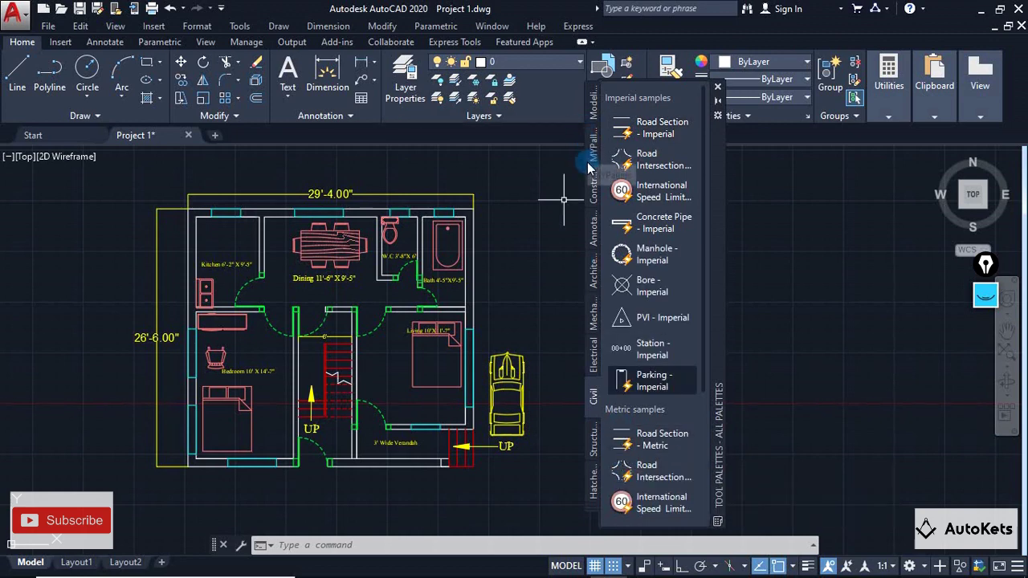
click(590, 363)
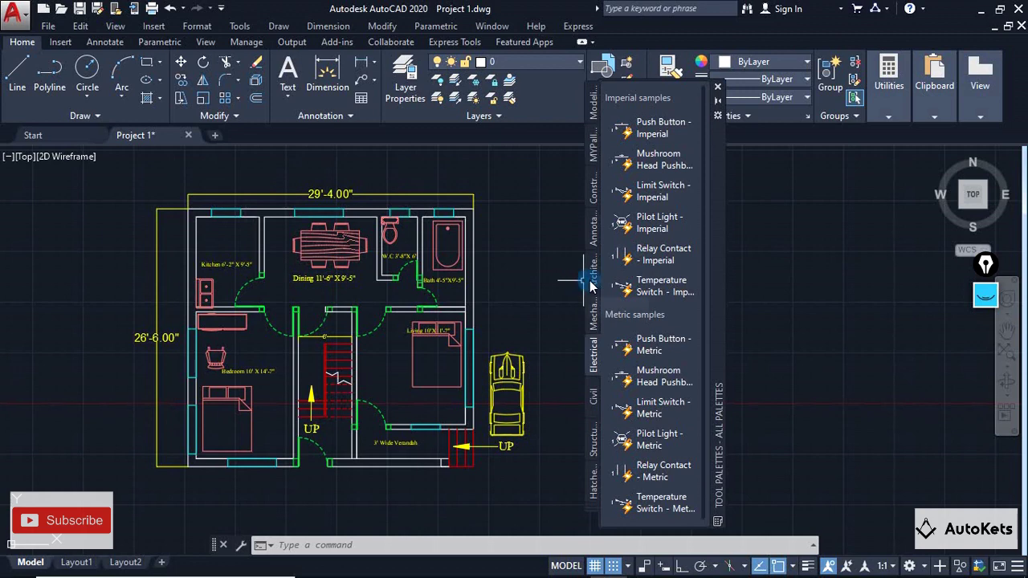
click(594, 282)
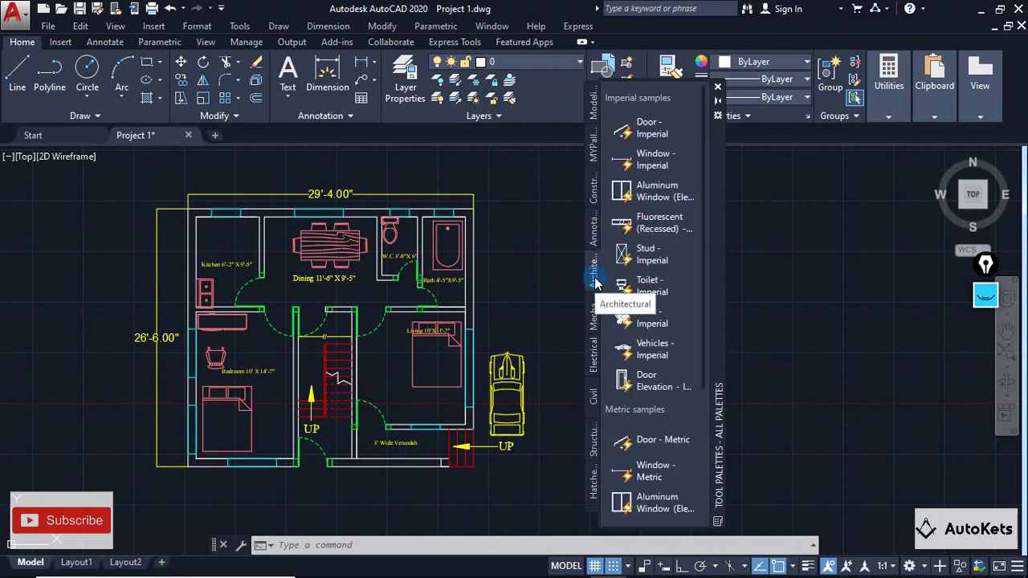
click(590, 326)
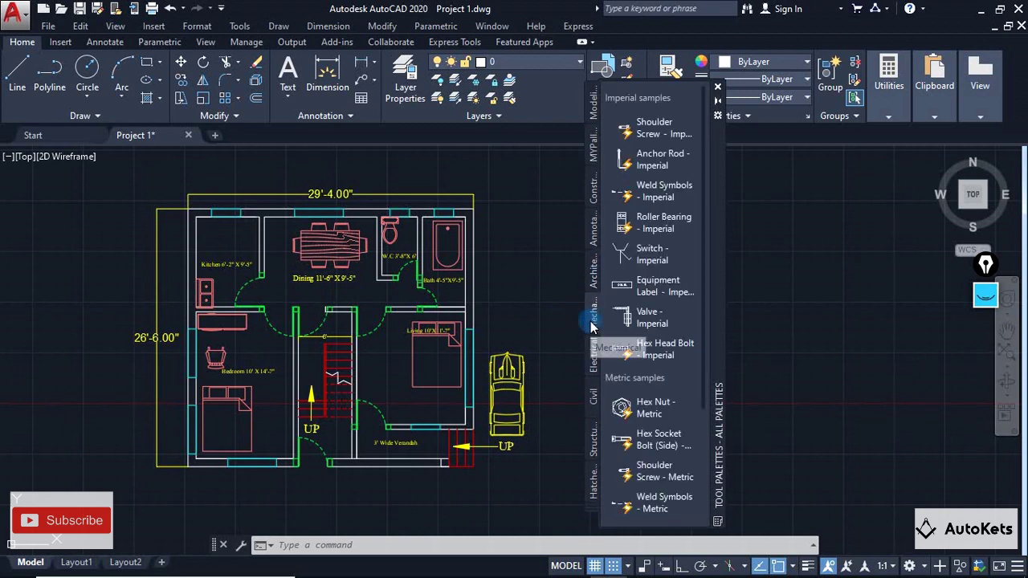
click(595, 367)
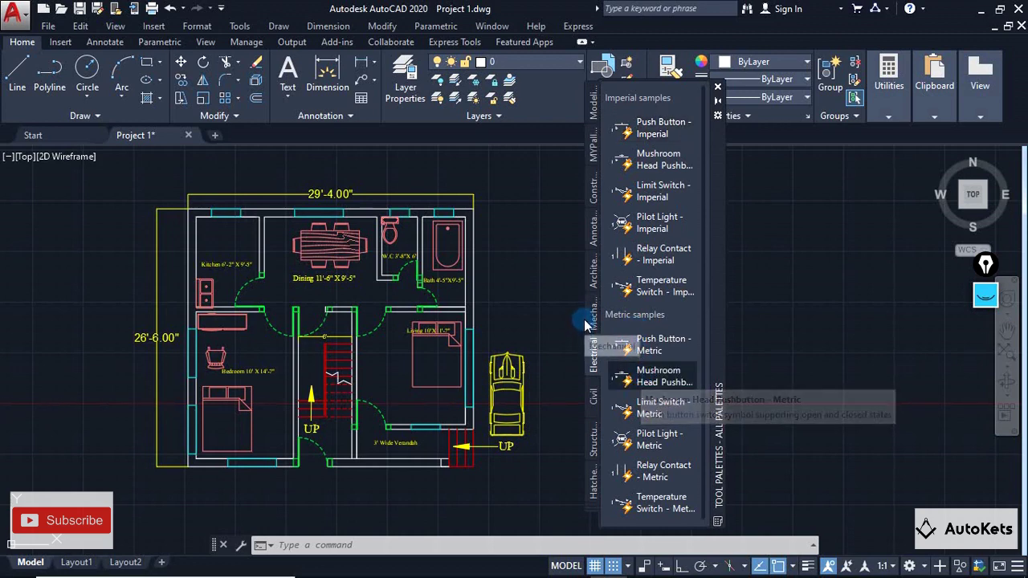
click(599, 285)
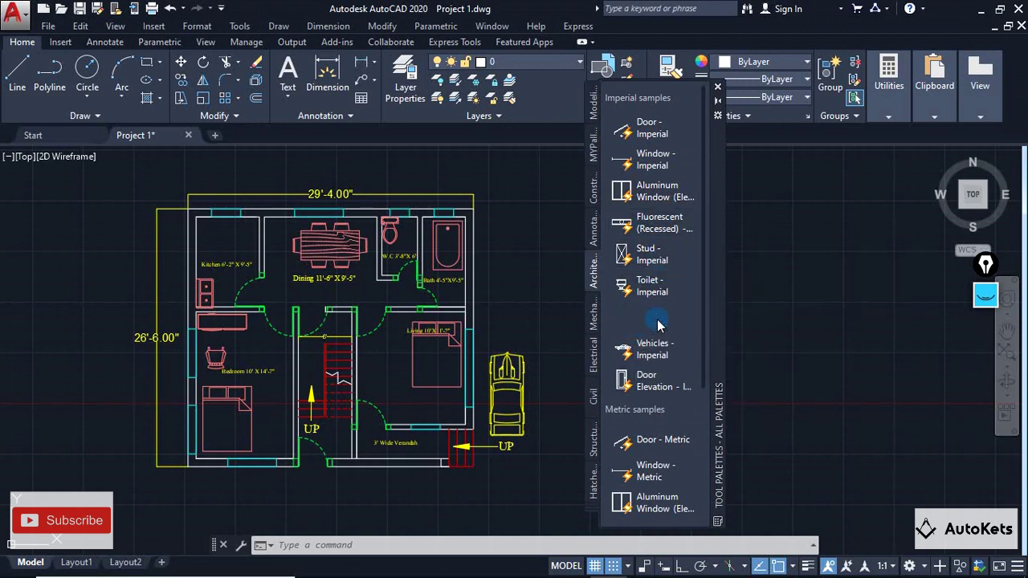
click(649, 321)
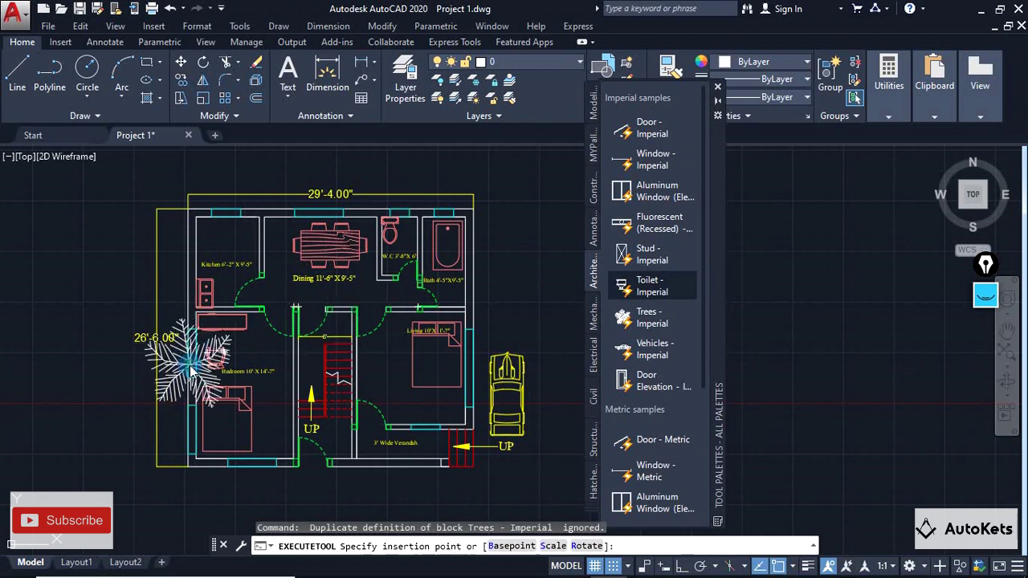
- Place the Trees - Imperial block to the left of the floor plan
mouse_move(191, 369)
middle_down()
mouse_move(321, 354)
mouse_move(195, 298)
mouse_move(218, 298)
mouse_move(234, 239)
middle_up()
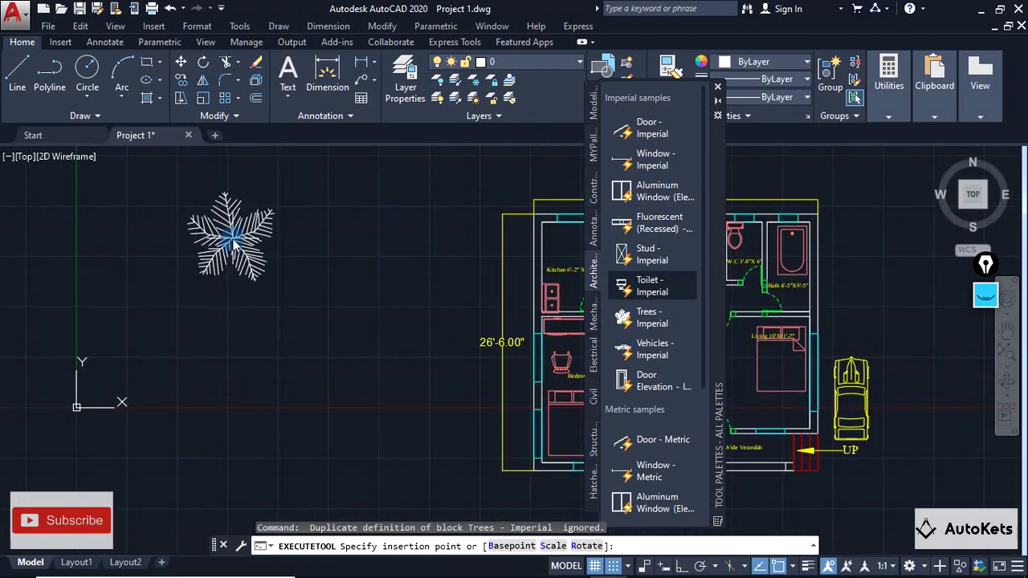
scroll(233, 237, up, 3)
click(229, 278)
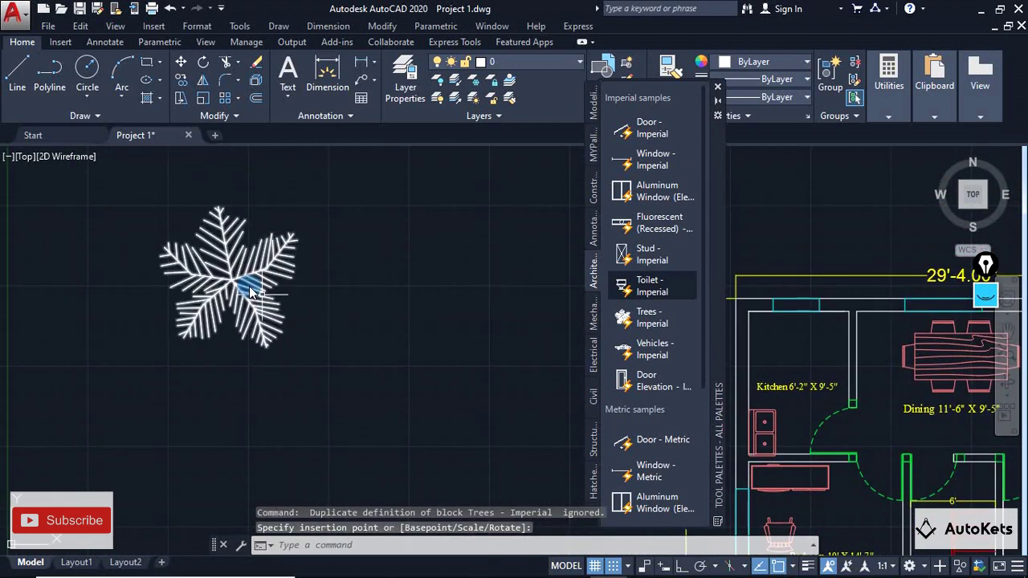
scroll(350, 341, down, 2)
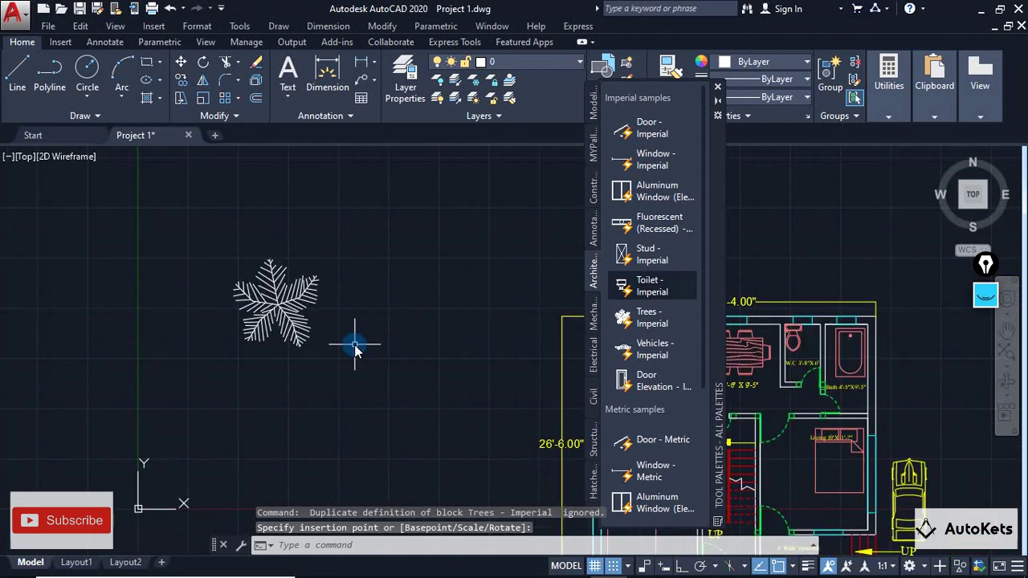
- Cycle the tree through Palm (Elevation), Shrub (Plan) and Shrub (Elevation) views
click(277, 304)
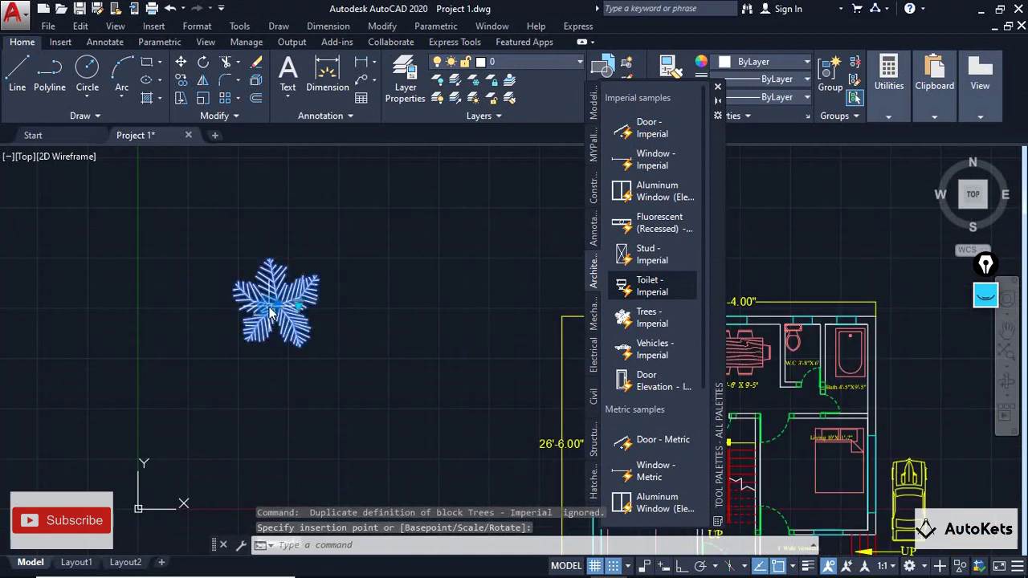
scroll(333, 347, up, 2)
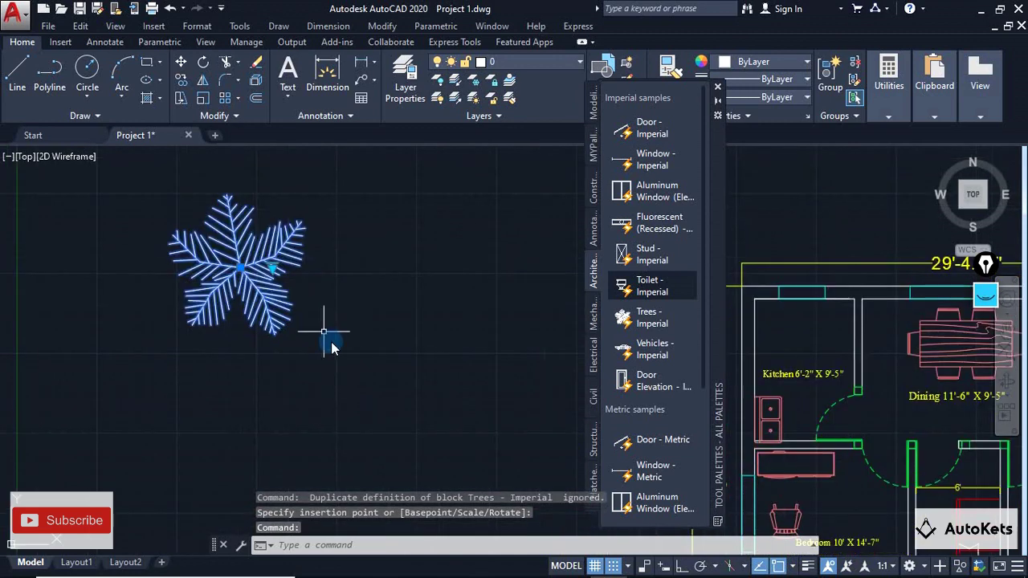
click(273, 269)
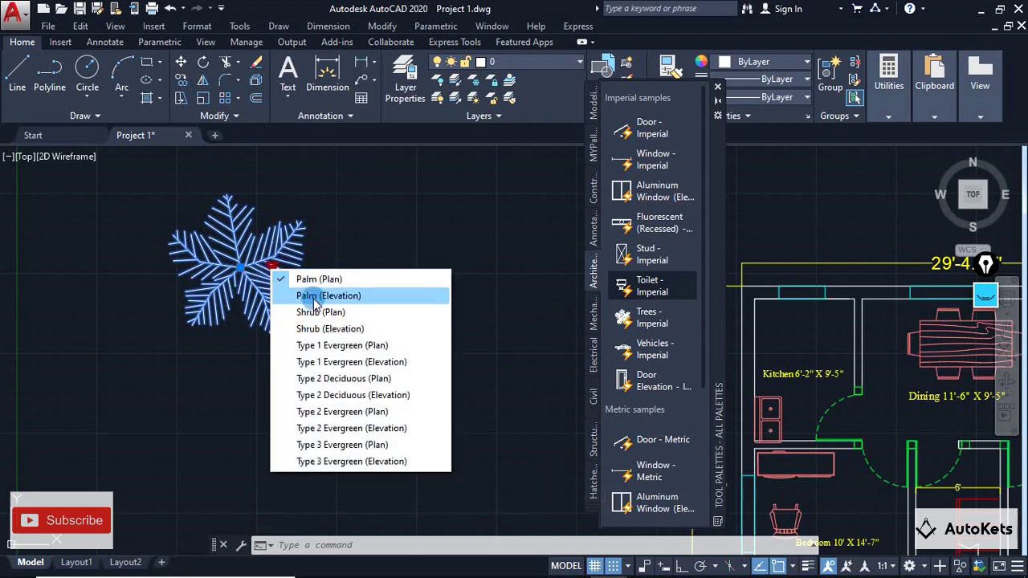
click(300, 295)
scroll(291, 287, down, 2)
scroll(291, 287, up, 3)
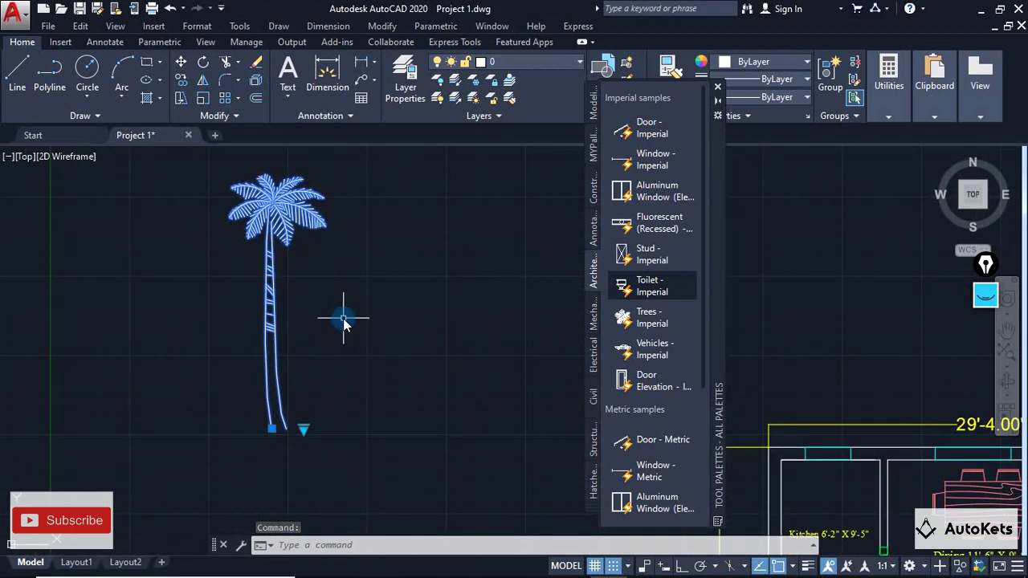
click(305, 431)
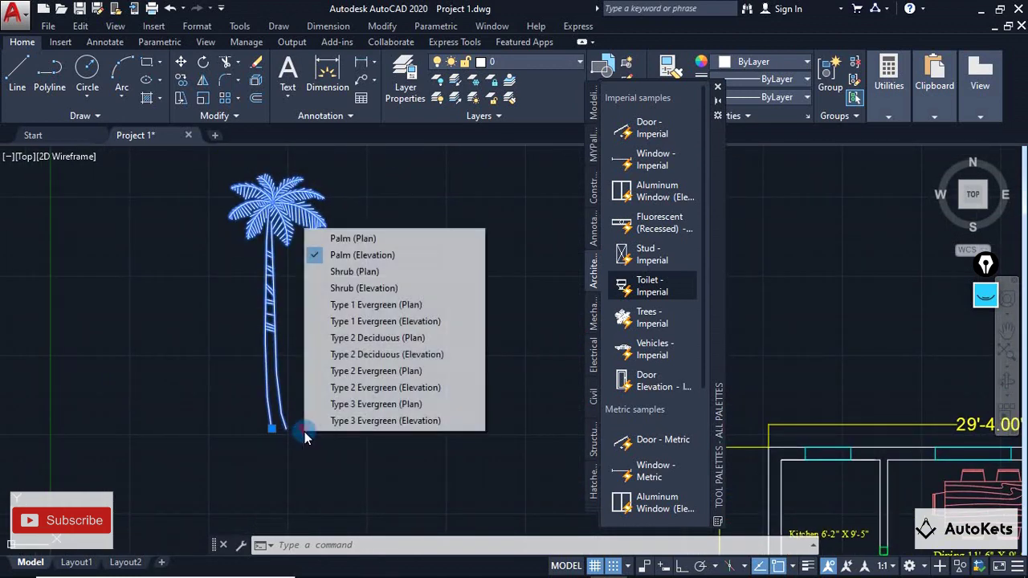
click(351, 277)
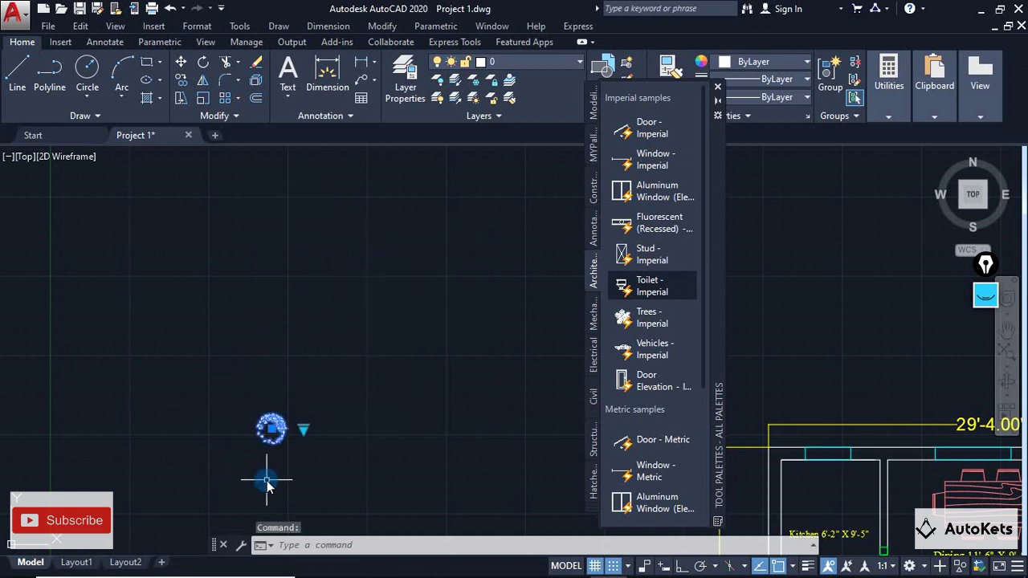
scroll(268, 482, up, 3)
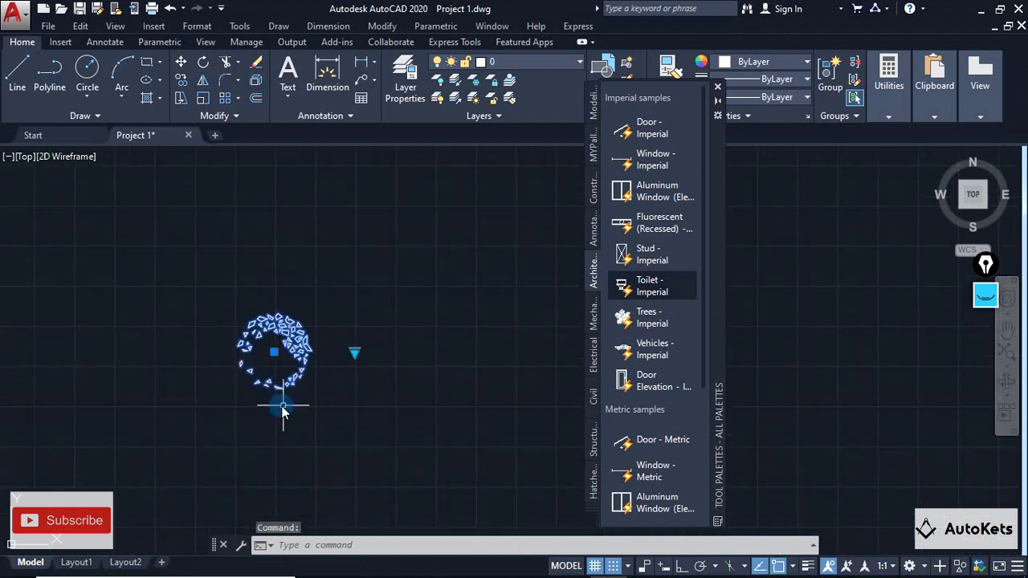
click(355, 354)
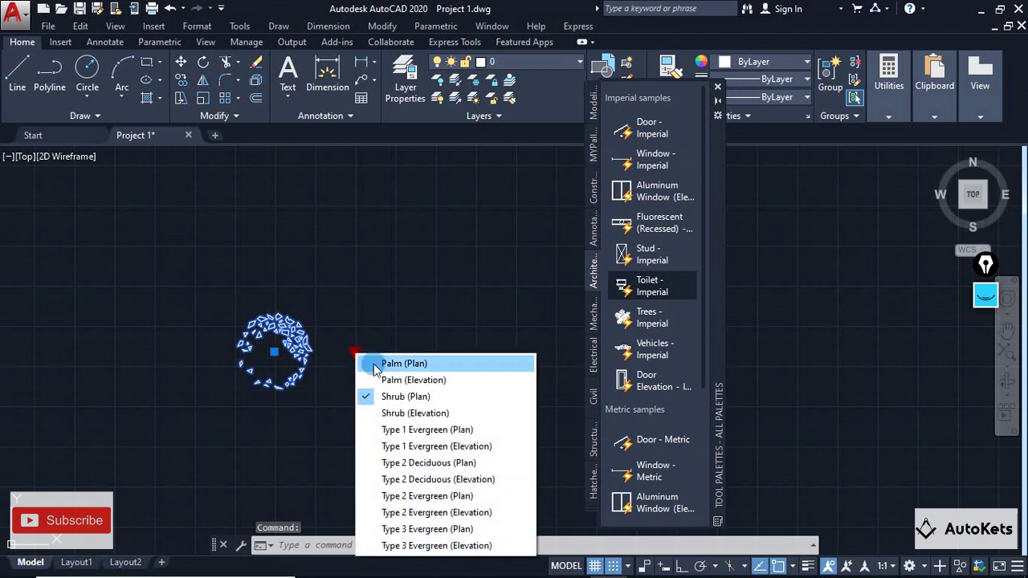
click(404, 415)
scroll(252, 337, up, 4)
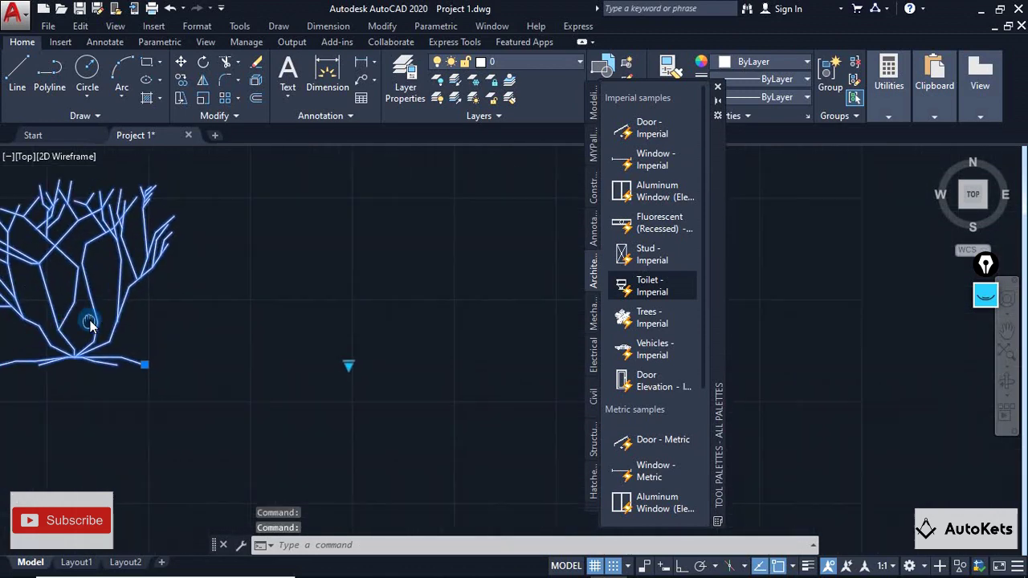
scroll(302, 371, down, 3)
- Try Type 1 Evergreen and Type 2 Deciduous (Plan), settling on Type 2 Deciduous (Elevation)
click(321, 368)
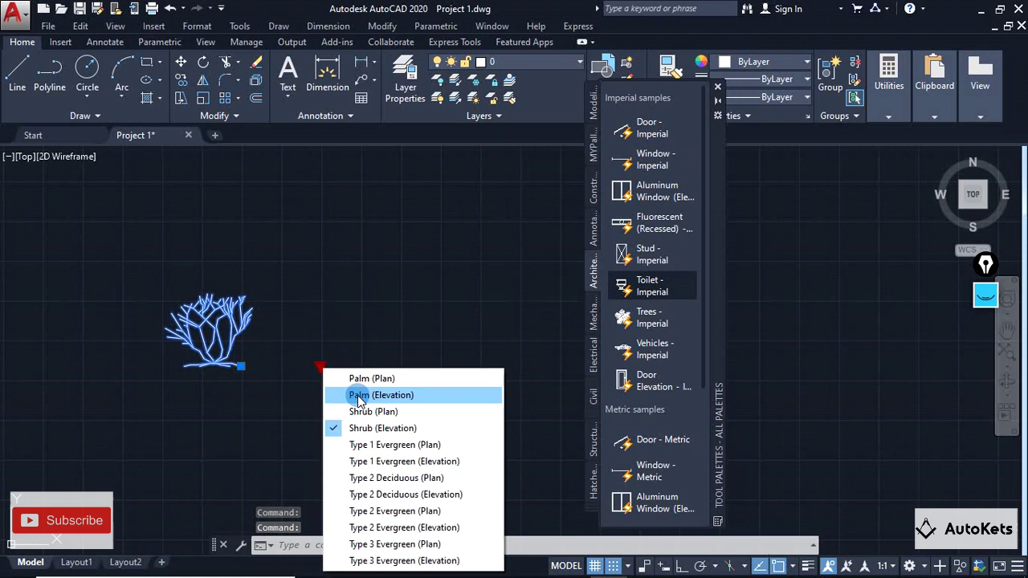
click(356, 460)
middle_drag(316, 376, 403, 440)
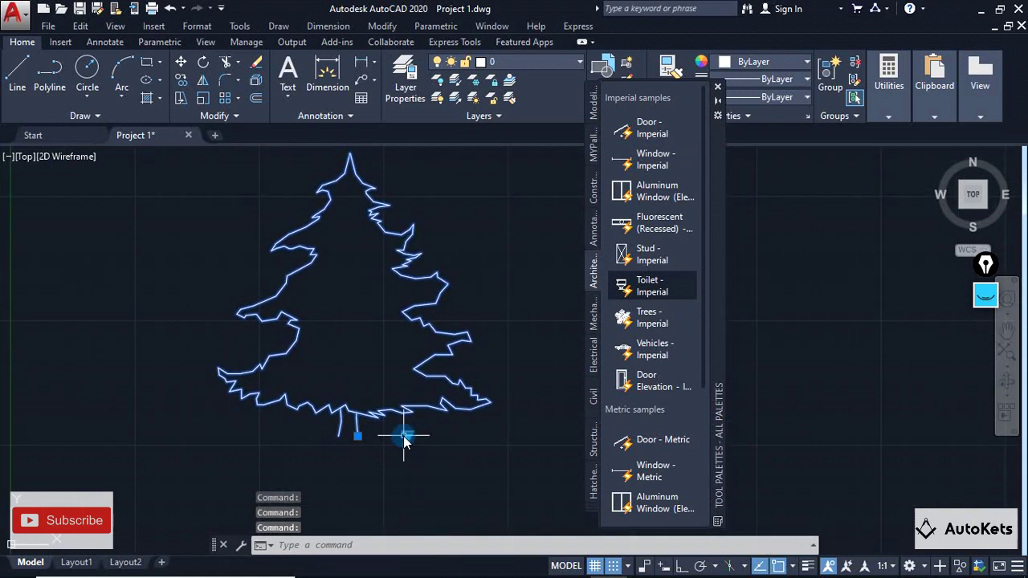
click(409, 438)
click(409, 438)
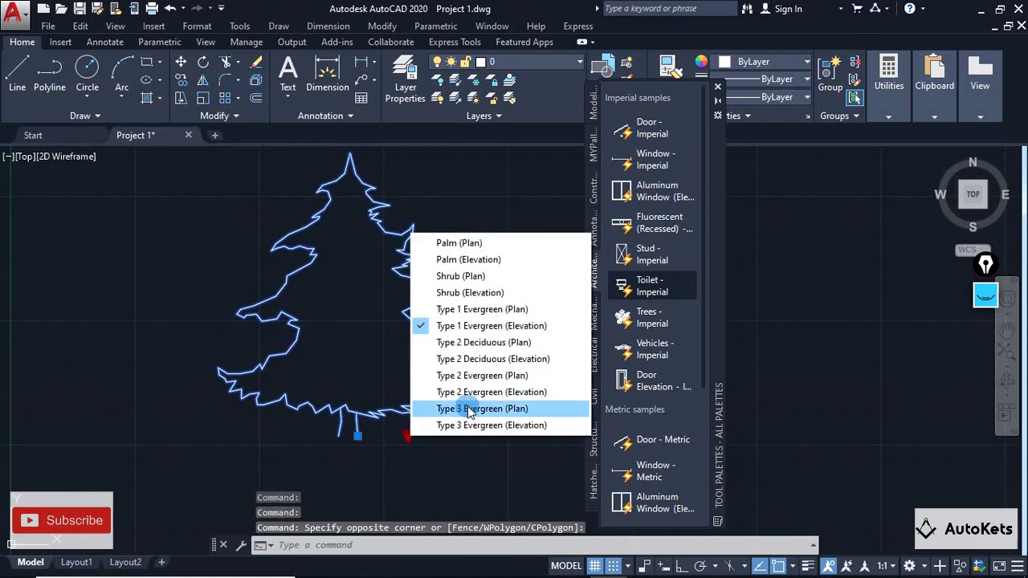
click(478, 342)
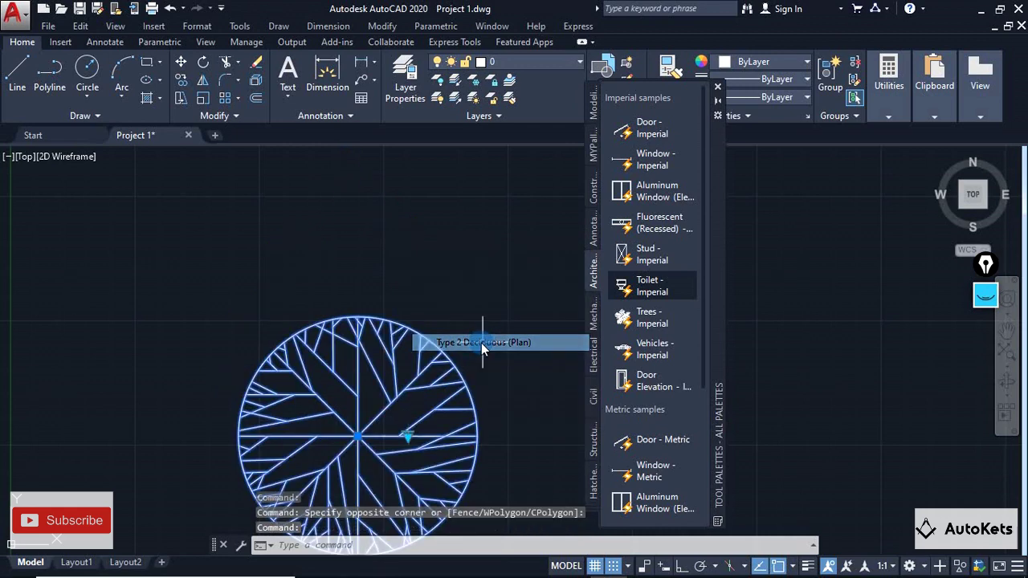
middle_drag(400, 368, 298, 214)
click(305, 282)
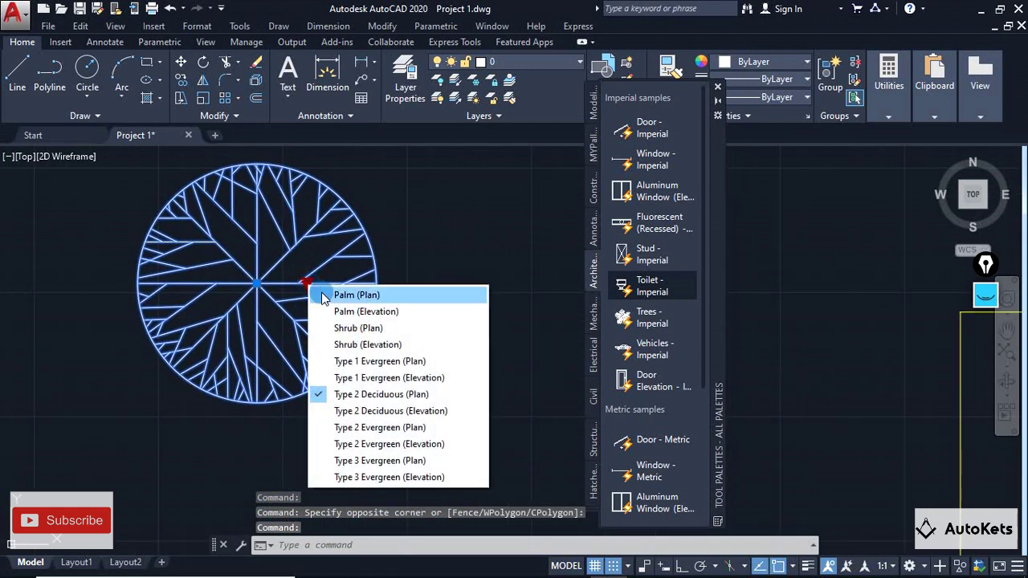
click(390, 410)
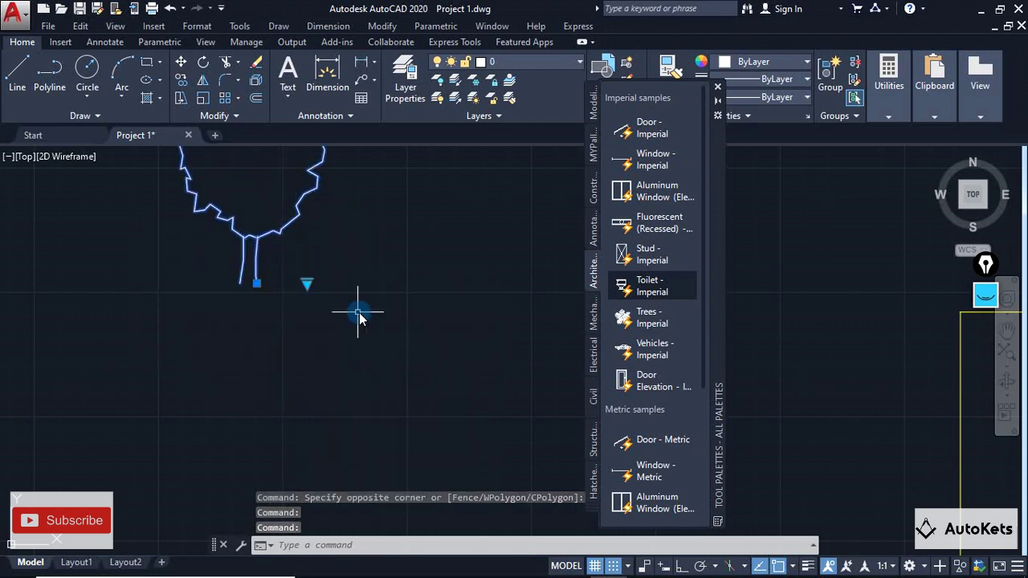
scroll(386, 356, down, 5)
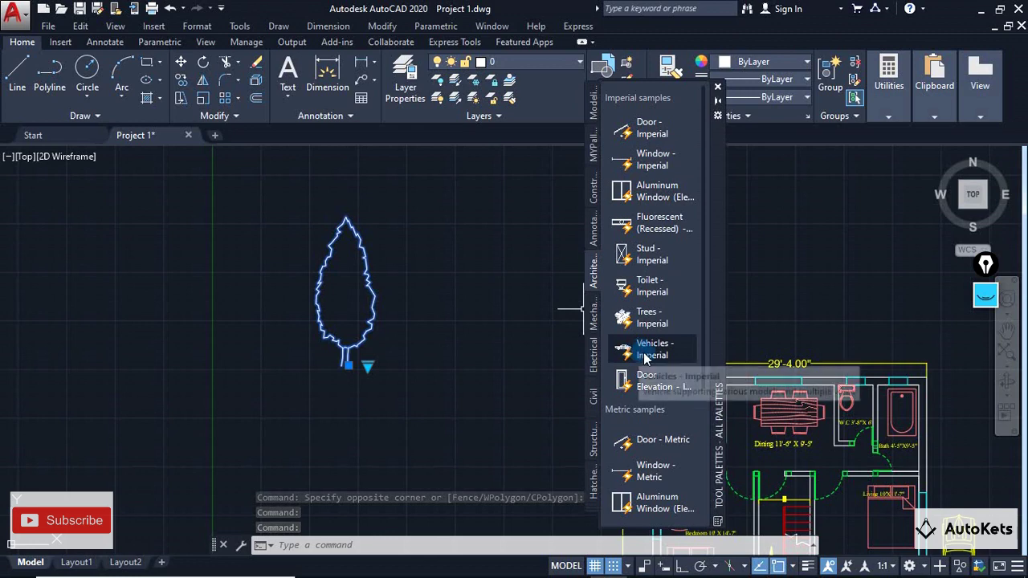
- Place the Vehicles - Imperial block beside the tree and select it
mouse_move(130, 320)
middle_down()
mouse_move(236, 326)
mouse_move(242, 296)
middle_up()
scroll(222, 298, up, 6)
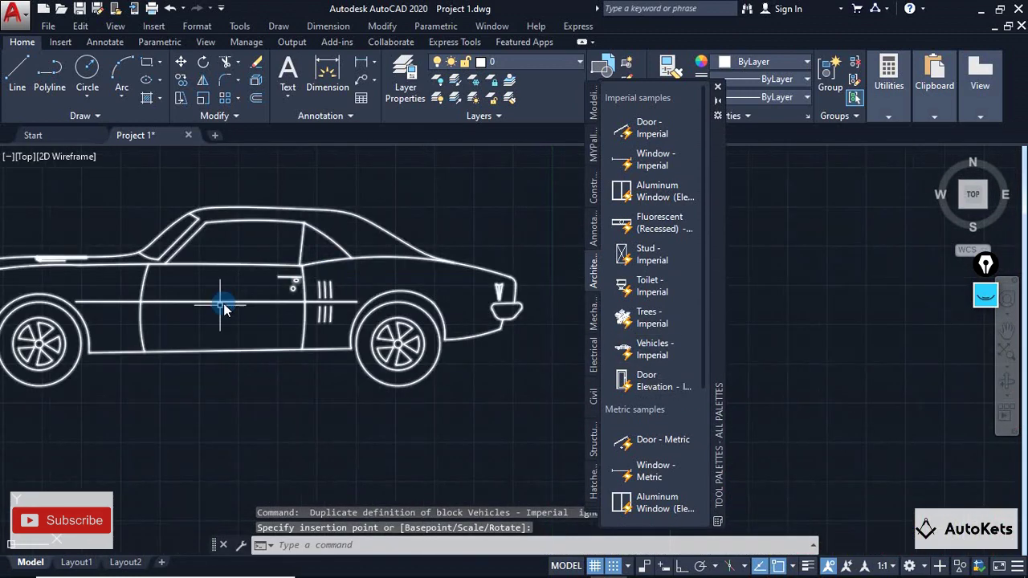
scroll(292, 329, down, 2)
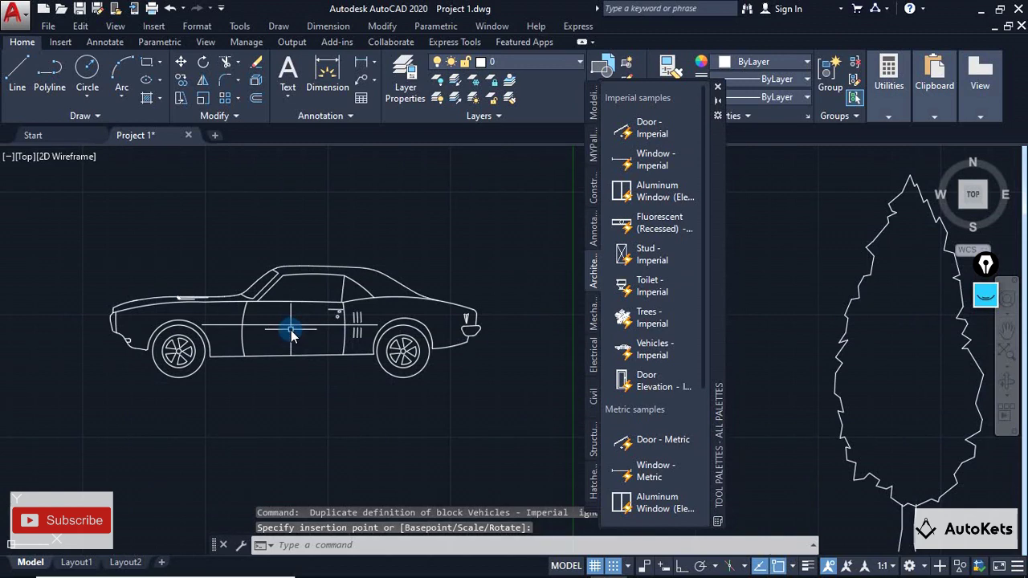
click(291, 330)
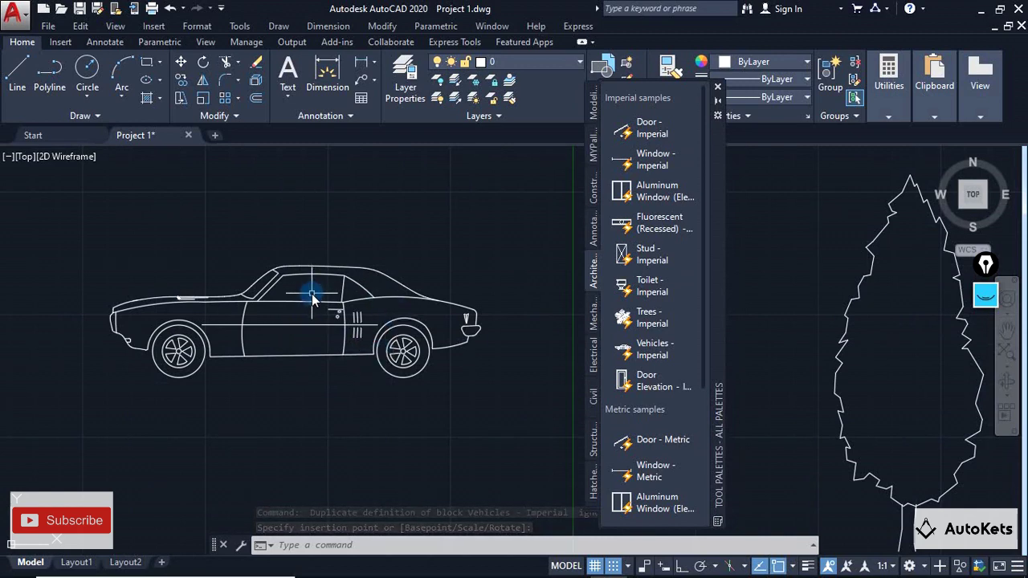
click(312, 297)
scroll(203, 346, down, 3)
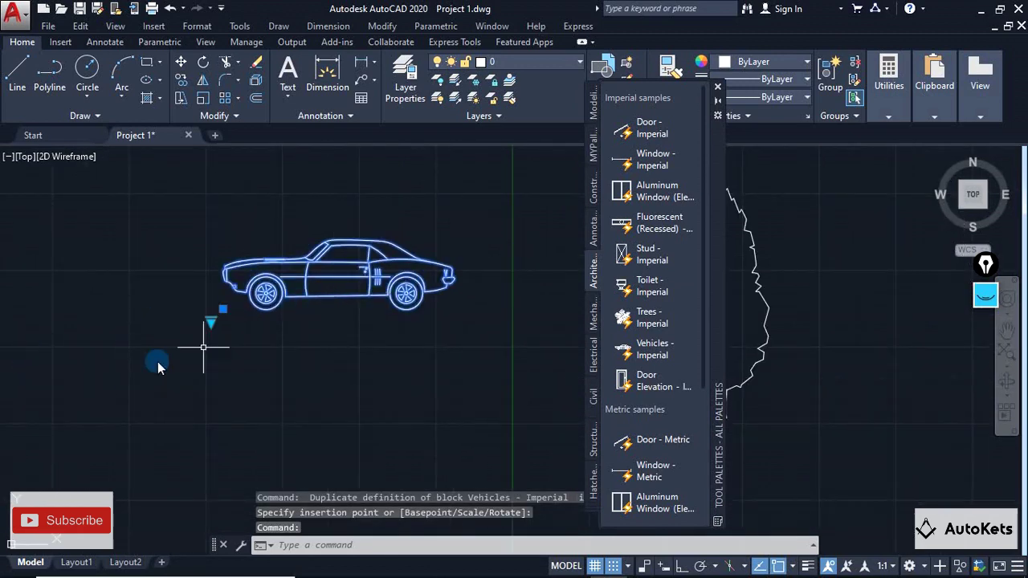
- Cycle the vehicle through the Sports Car Top, Front and Rear views
click(213, 323)
click(261, 346)
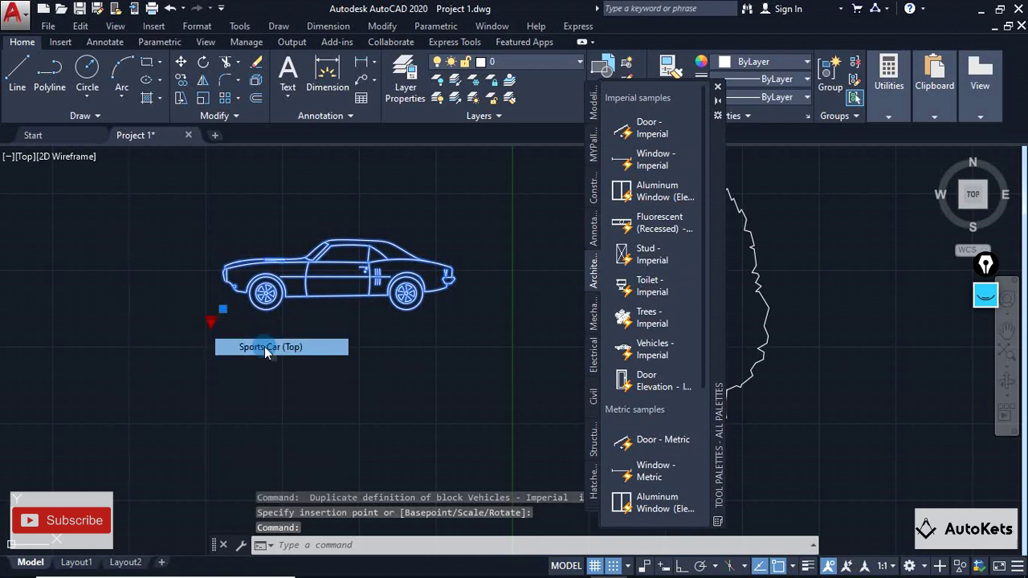
click(212, 323)
click(265, 362)
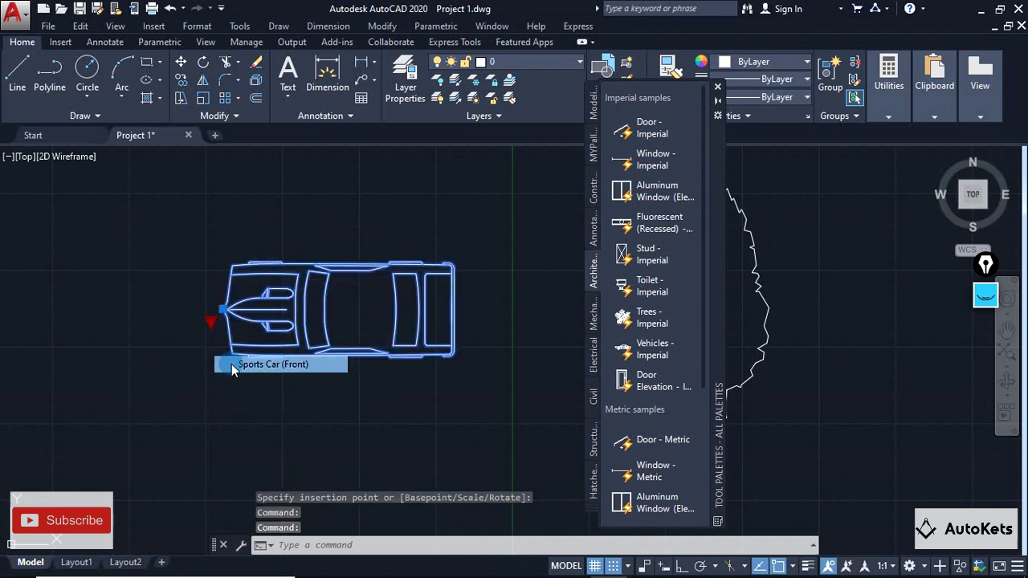
click(212, 324)
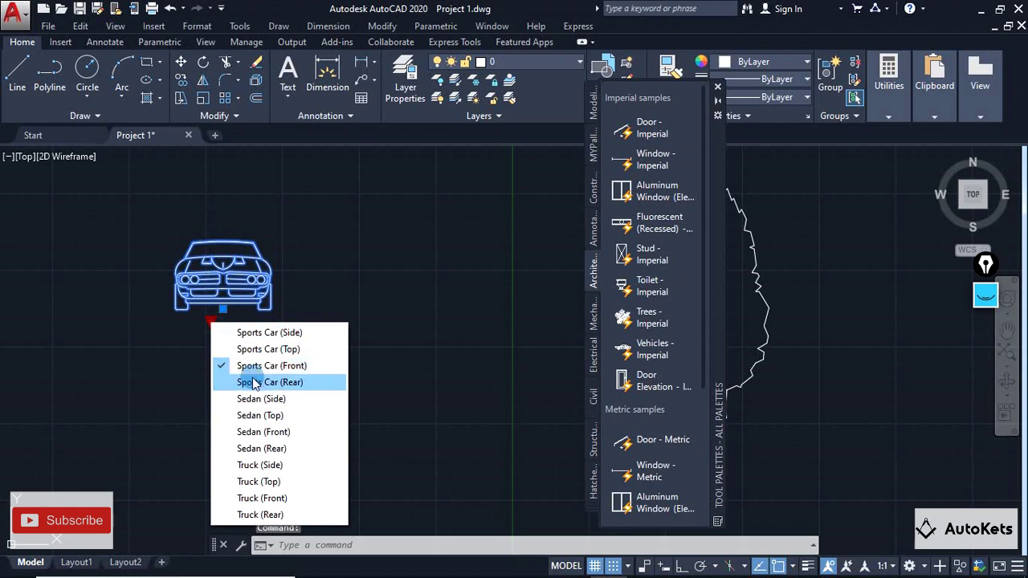
click(261, 378)
- Switch the vehicle to Sedan (Front), then finish on Truck (Side) and deselect it
click(212, 323)
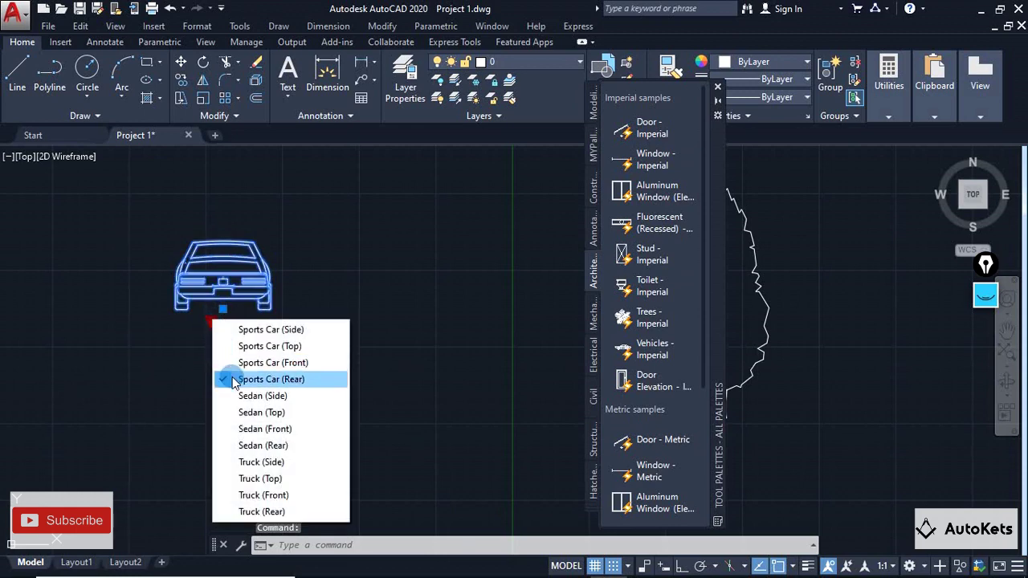
click(245, 429)
click(212, 323)
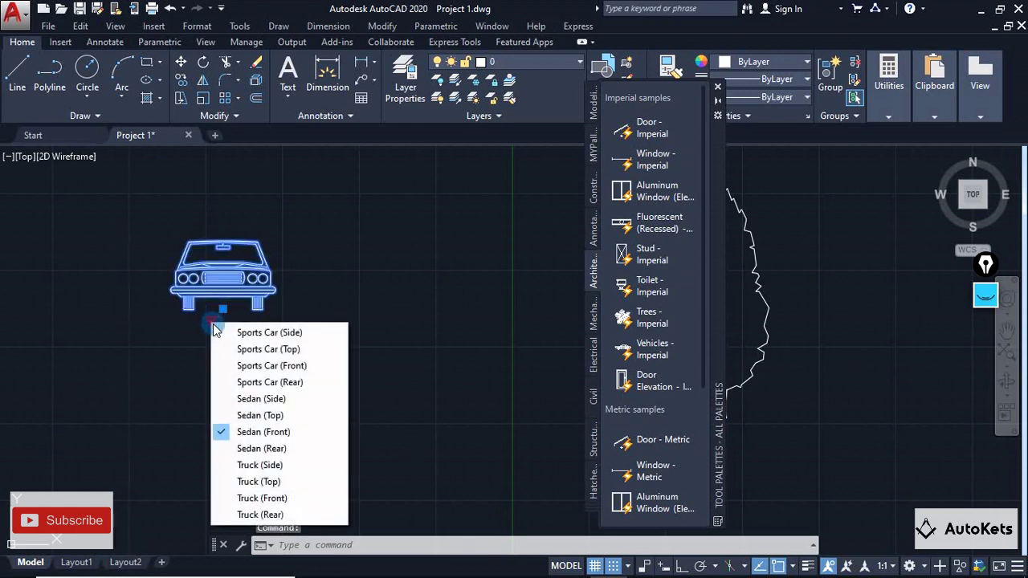
click(244, 465)
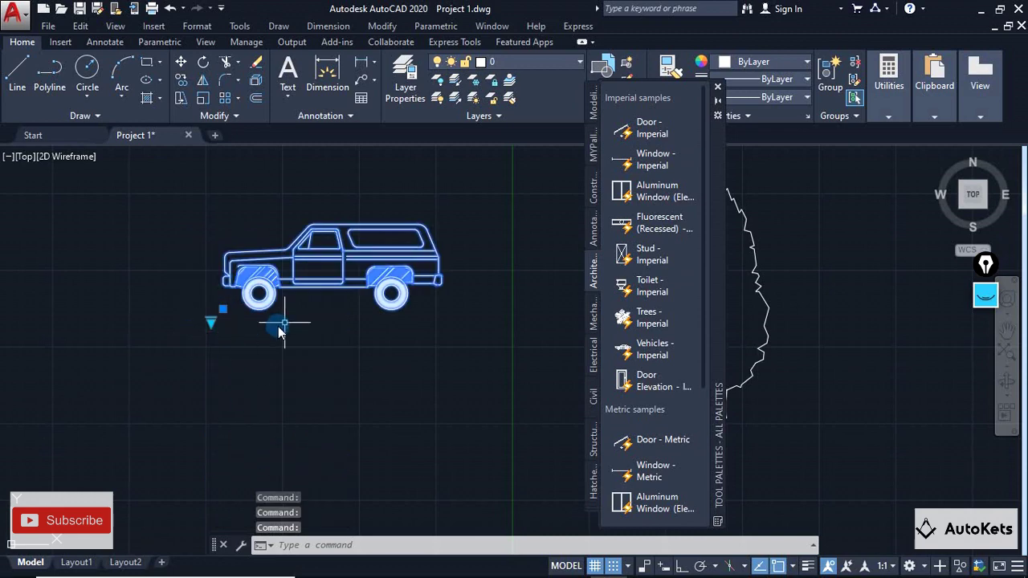
key(Escape)
scroll(423, 337, down, 2)
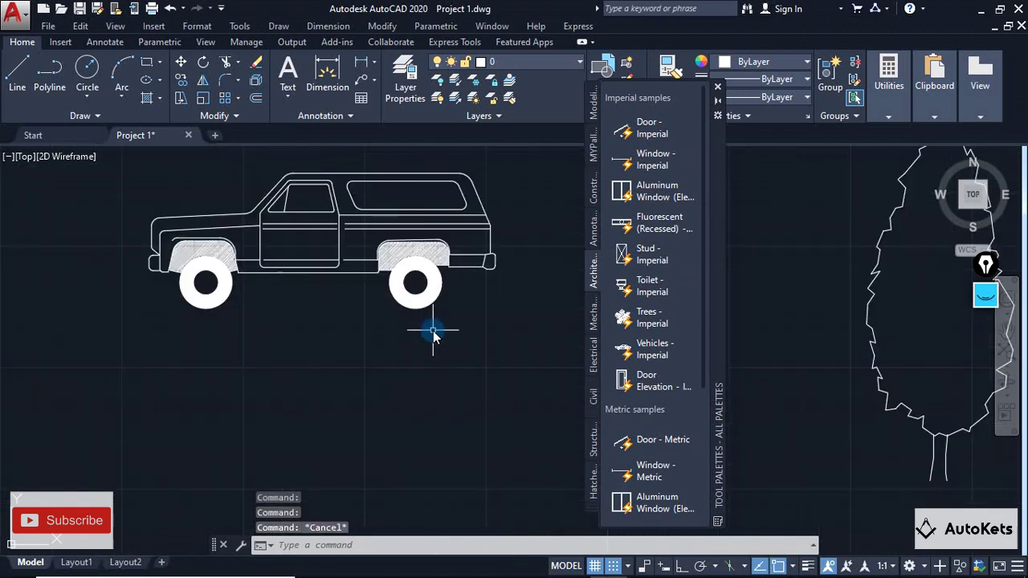
scroll(433, 337, down, 2)
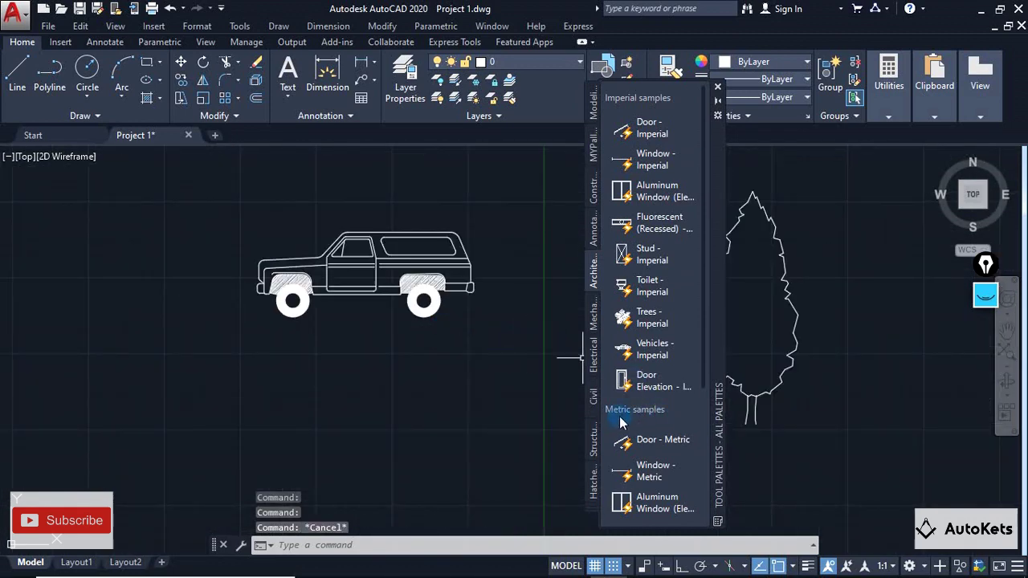
- Place a Hex Nut - Metric from the Mechanical palette and open its size list
click(593, 325)
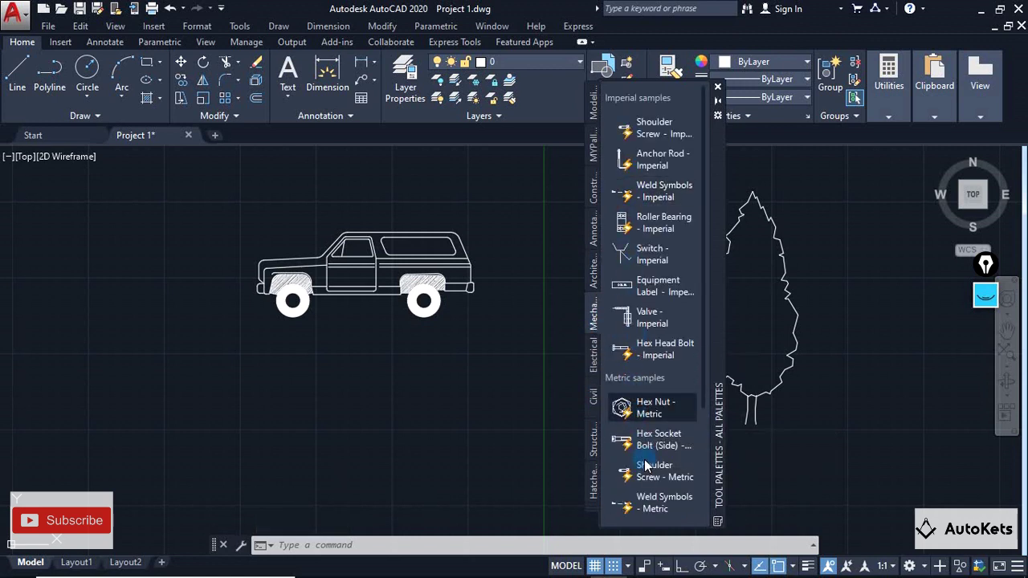
click(624, 408)
scroll(389, 401, up, 5)
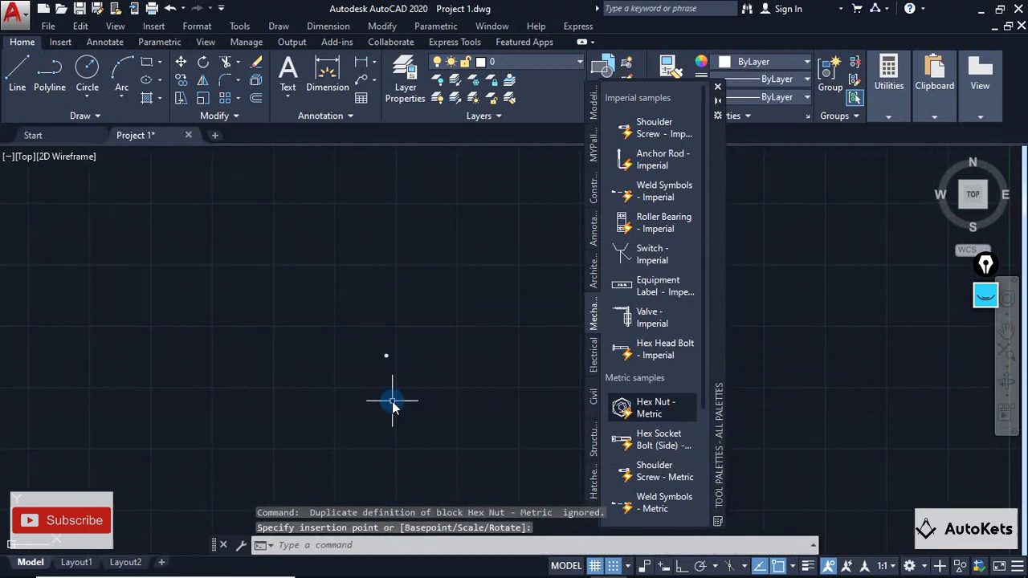
scroll(393, 339, up, 5)
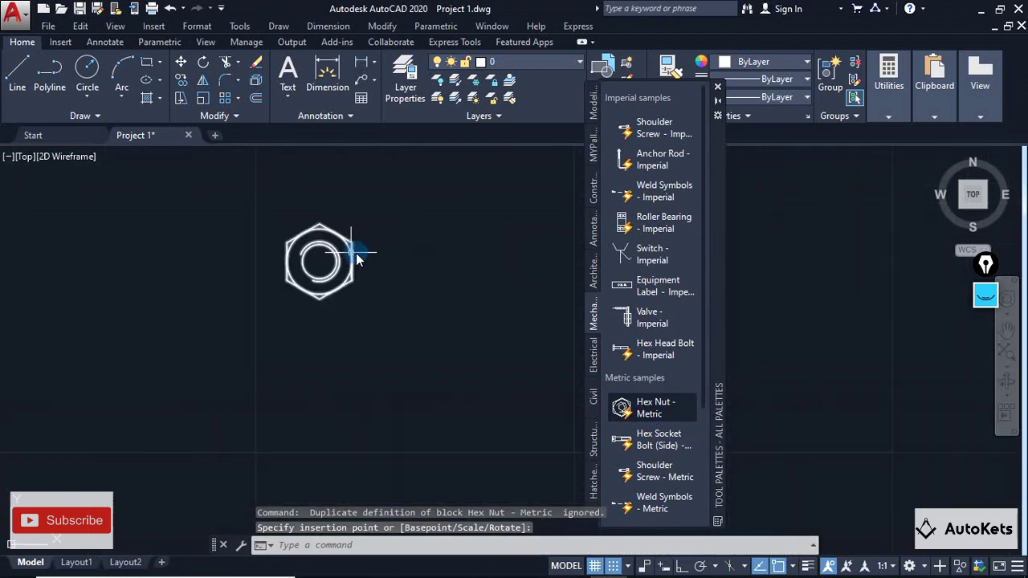
click(351, 254)
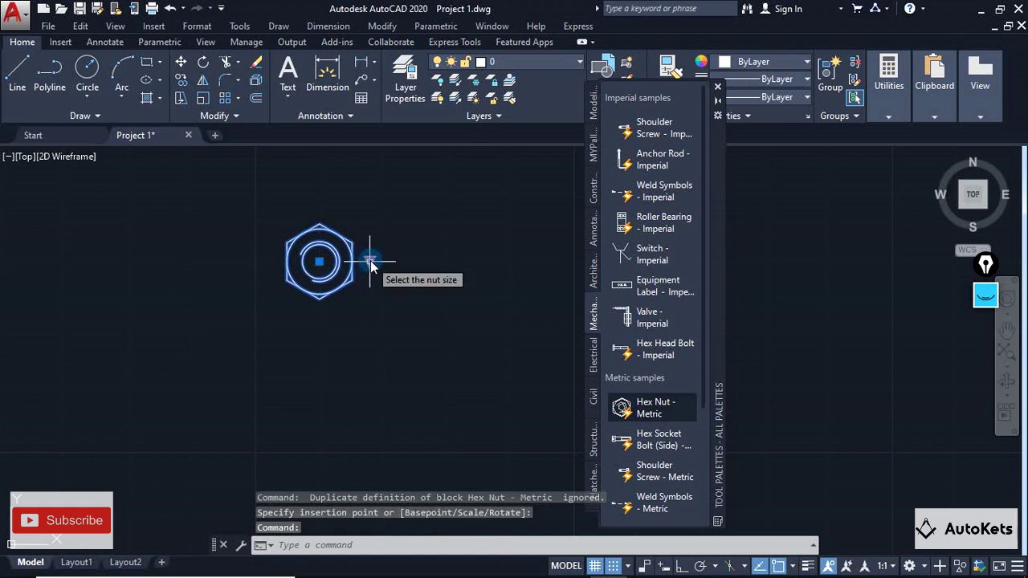
click(370, 261)
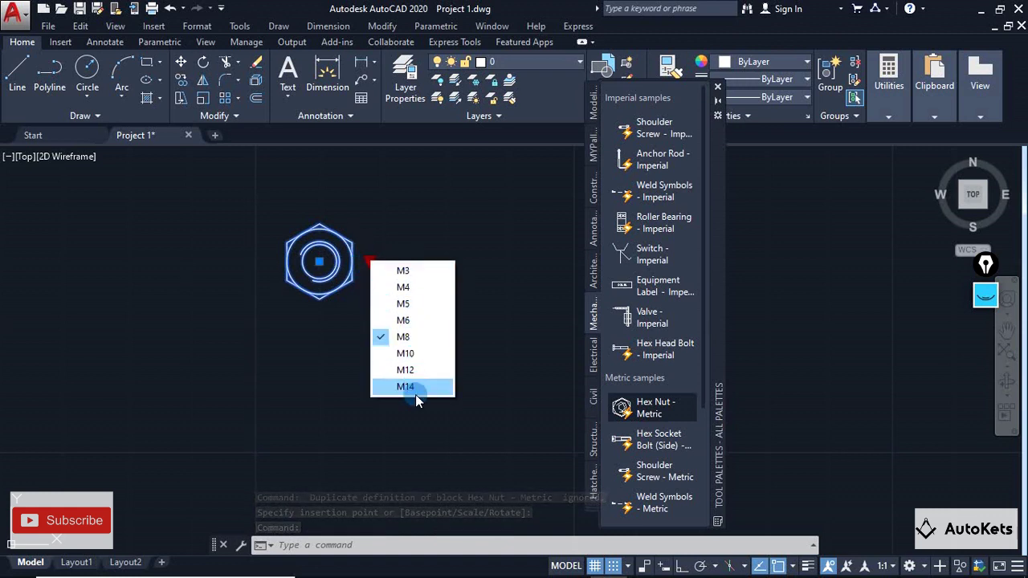
click(647, 440)
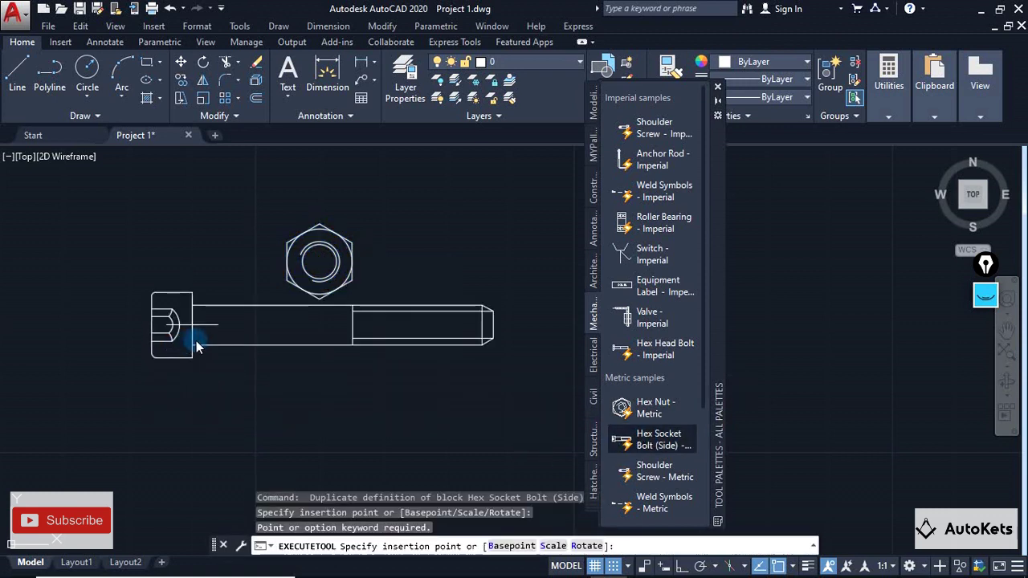
- Place the Hex Socket Bolt below the nut and set its size to M12
click(211, 368)
key(Escape)
click(367, 376)
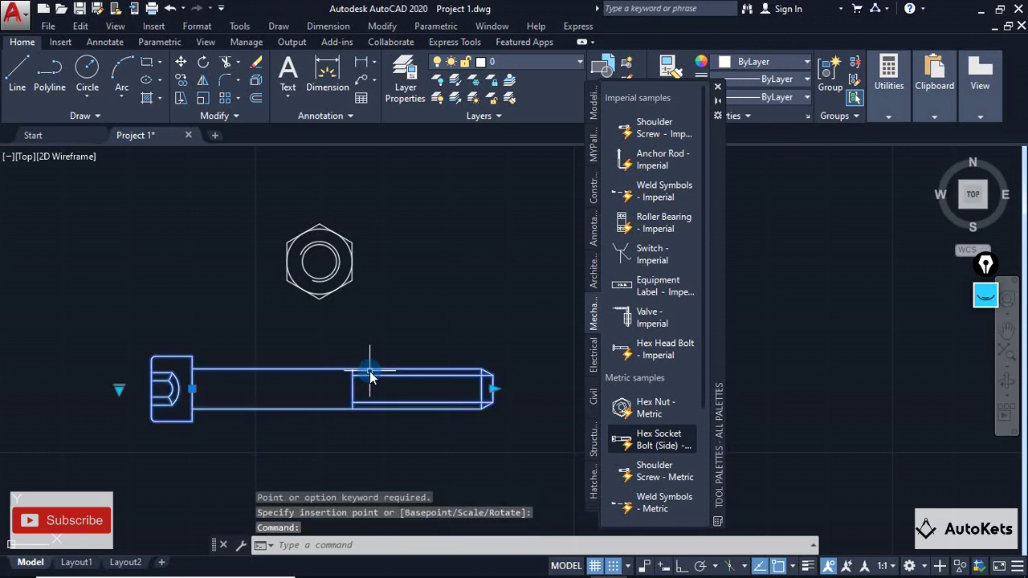
click(120, 391)
click(155, 516)
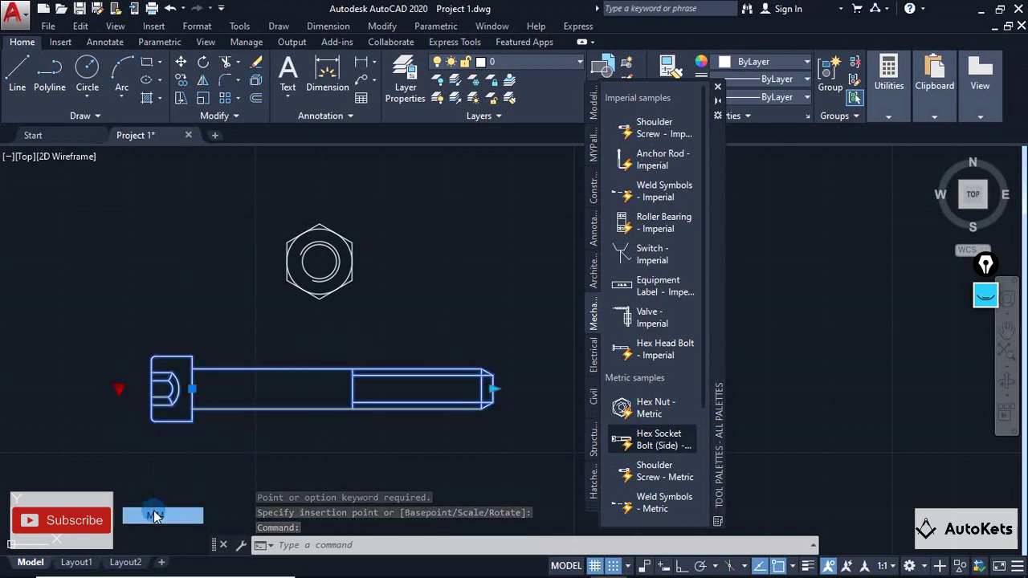
- Stretch the bolt's threaded end to the right to lengthen it
click(493, 389)
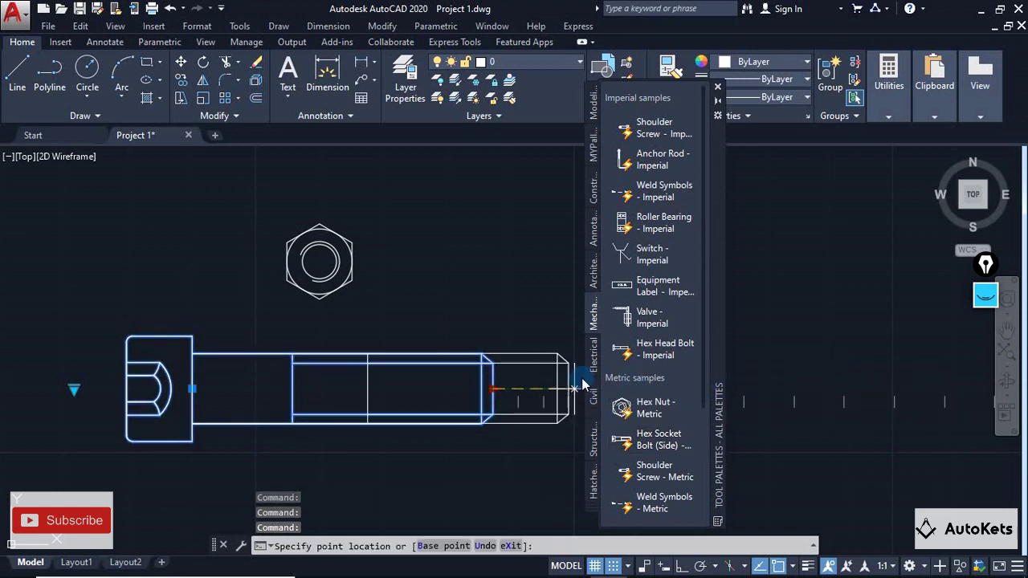
click(886, 384)
key(Escape)
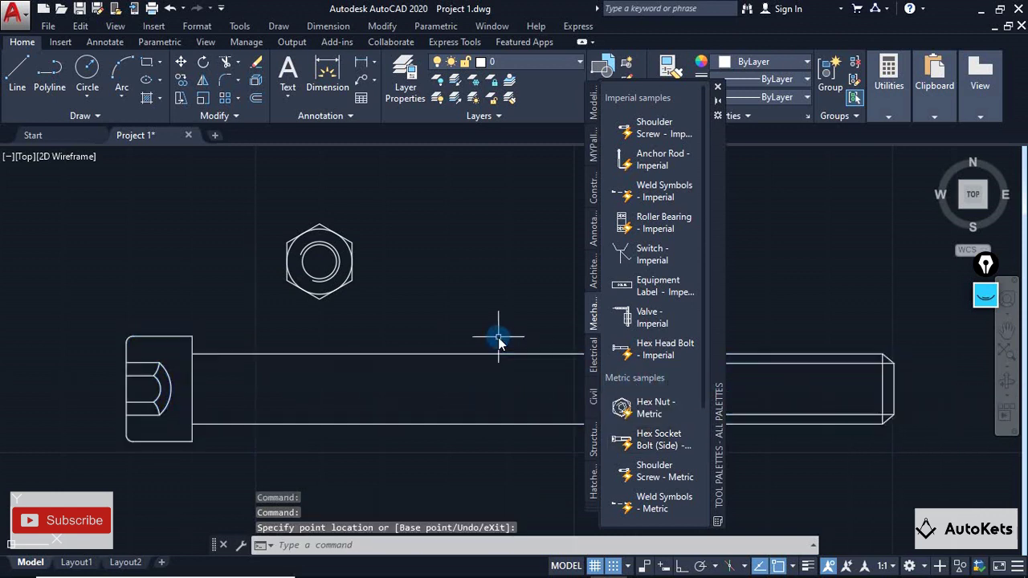
key(Escape)
scroll(498, 345, down, 5)
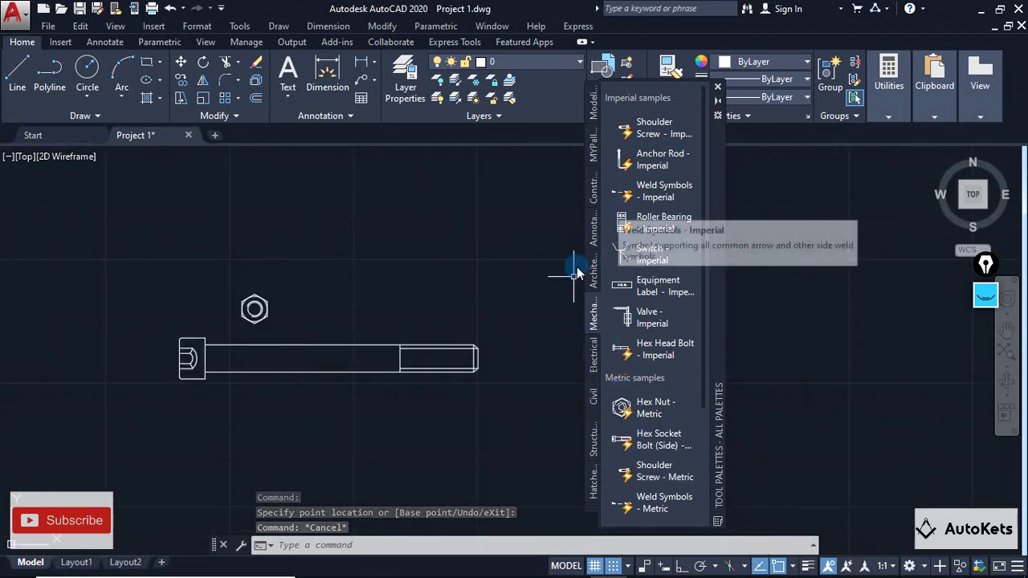
- Place an International Speed Limit Sign - Imperial from the Civil palette
click(593, 394)
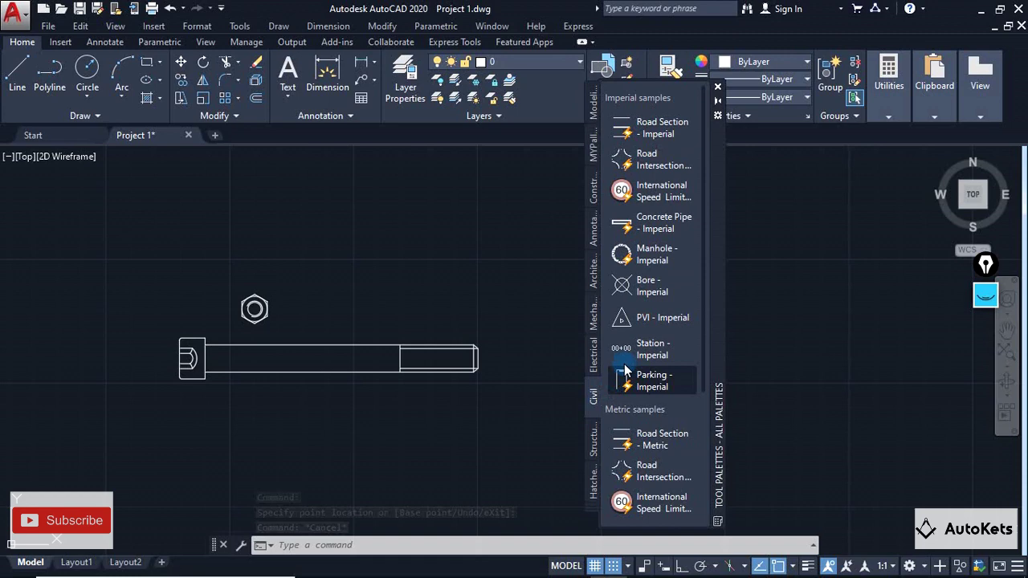
click(656, 195)
scroll(391, 261, down, 3)
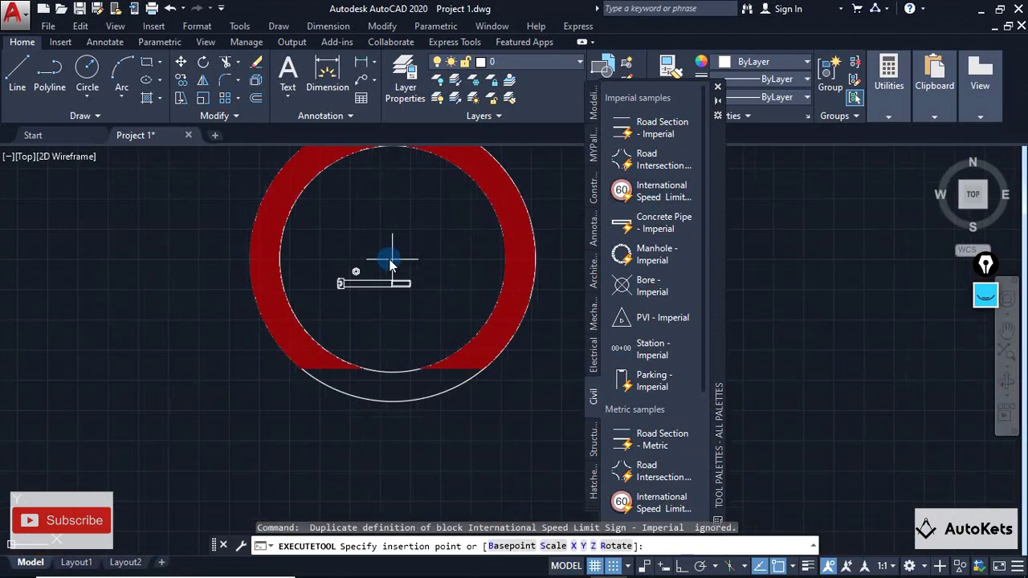
scroll(434, 269, down, 2)
middle_drag(436, 271, 547, 316)
click(325, 281)
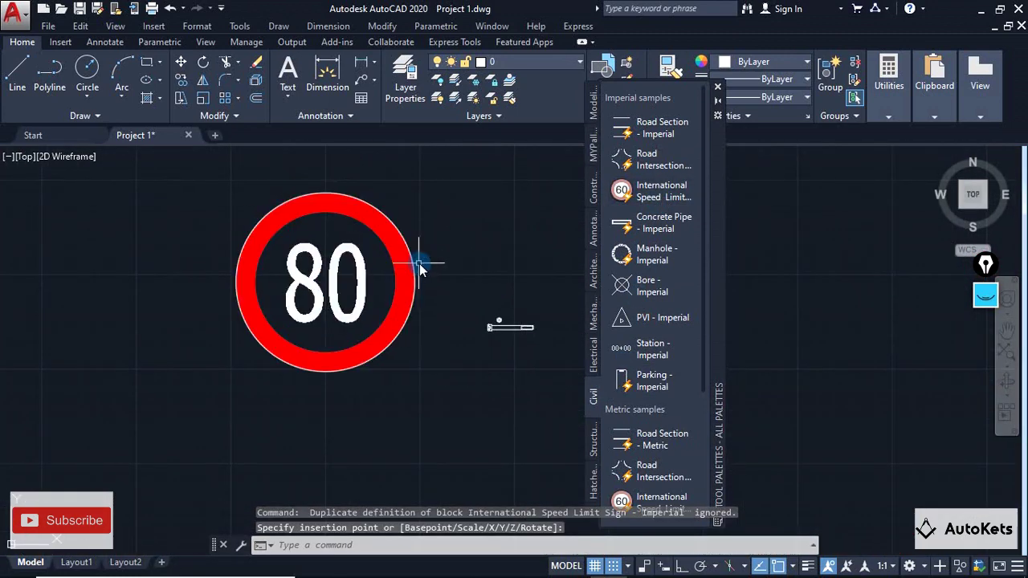
key(Escape)
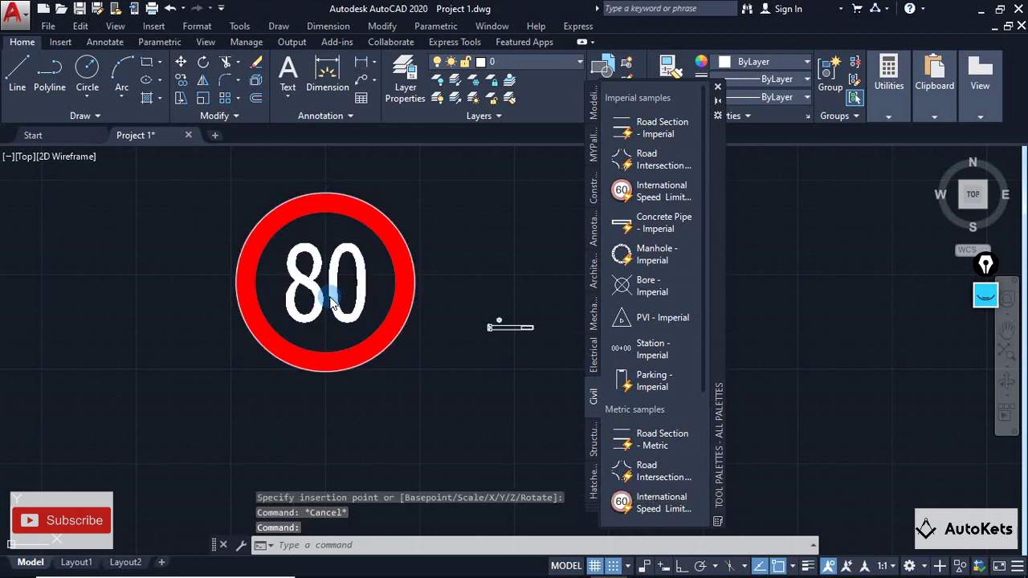
- Change the sign's speed value from 80 to 100 in the attribute editor
double_click(300, 313)
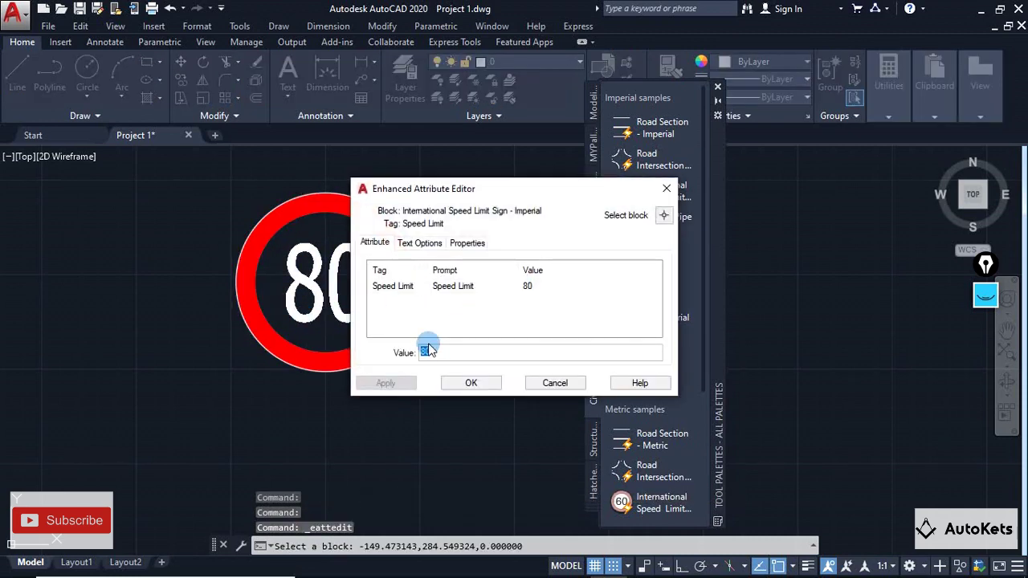
text(100)
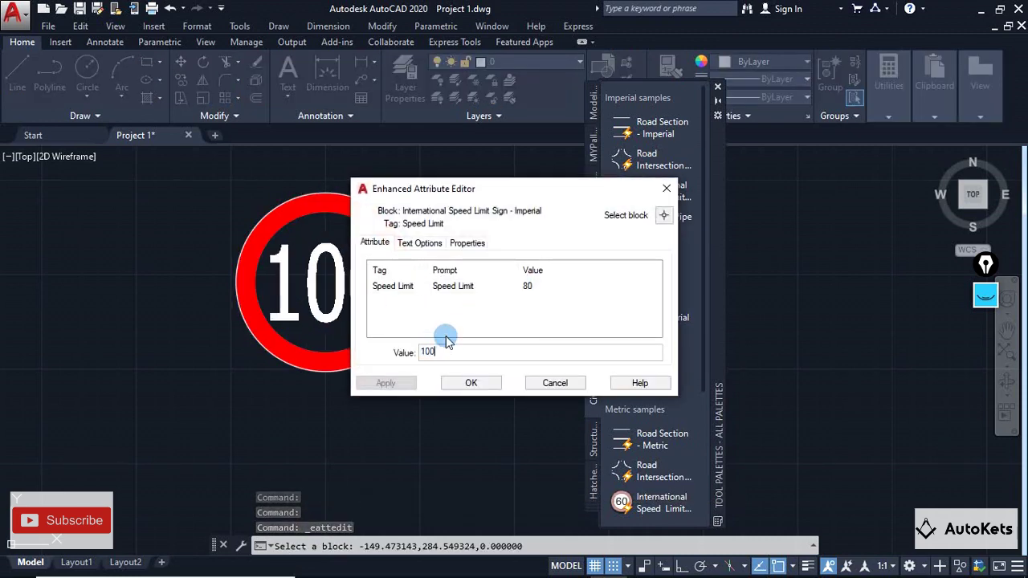
click(471, 382)
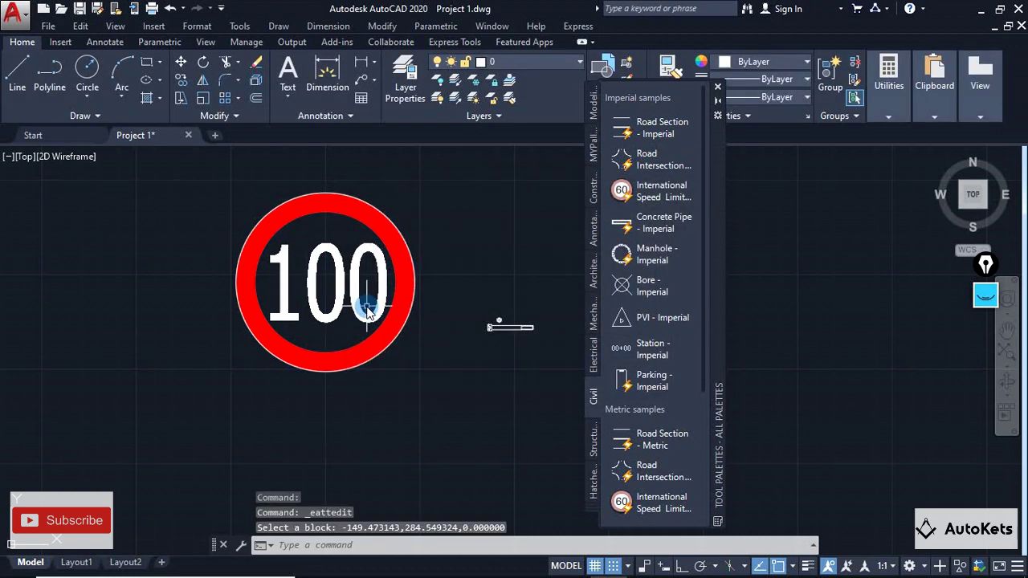
- Select the 100 sign and try its Minimum and End Maximum variants
click(341, 290)
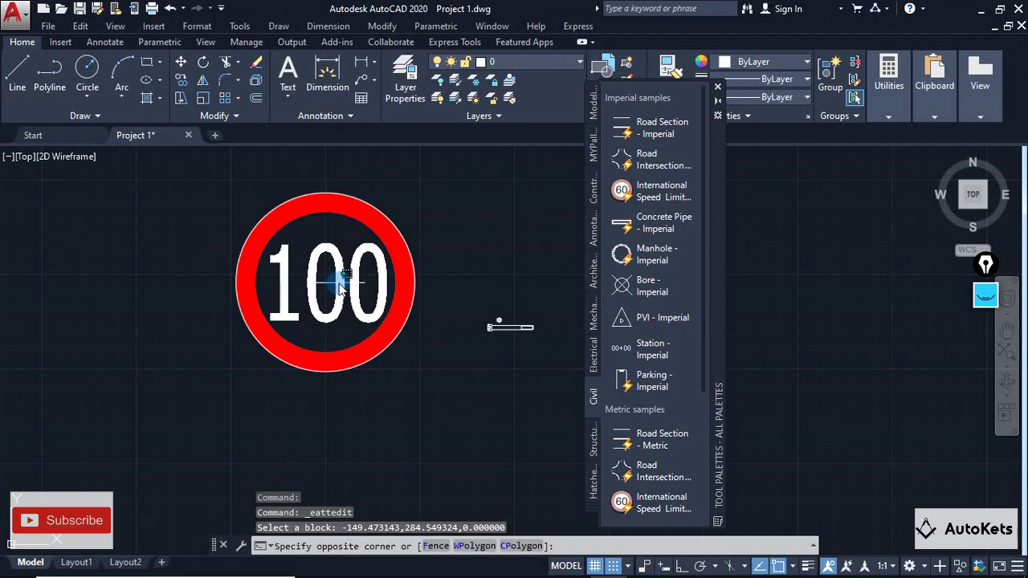
click(245, 309)
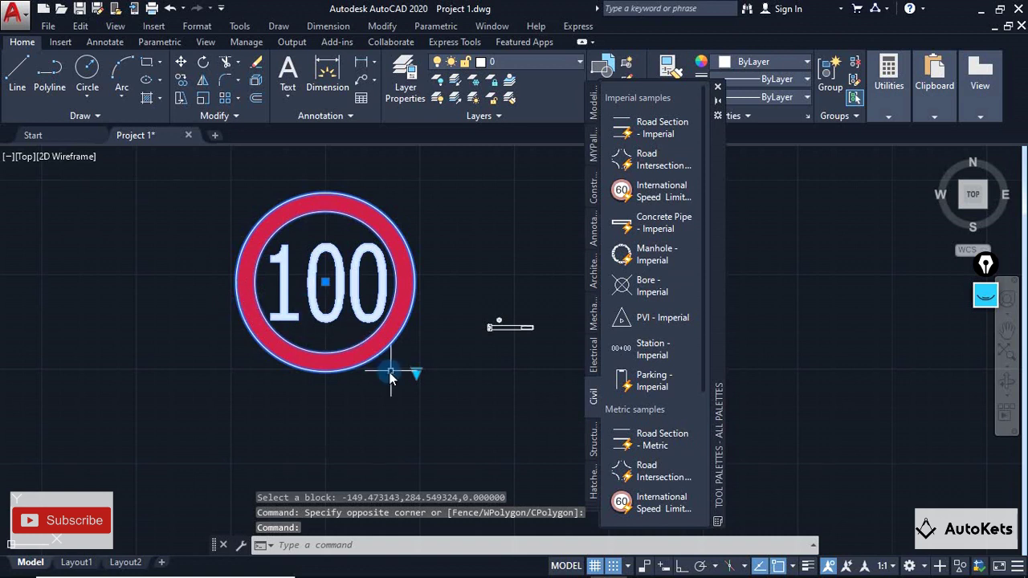
click(416, 374)
click(450, 414)
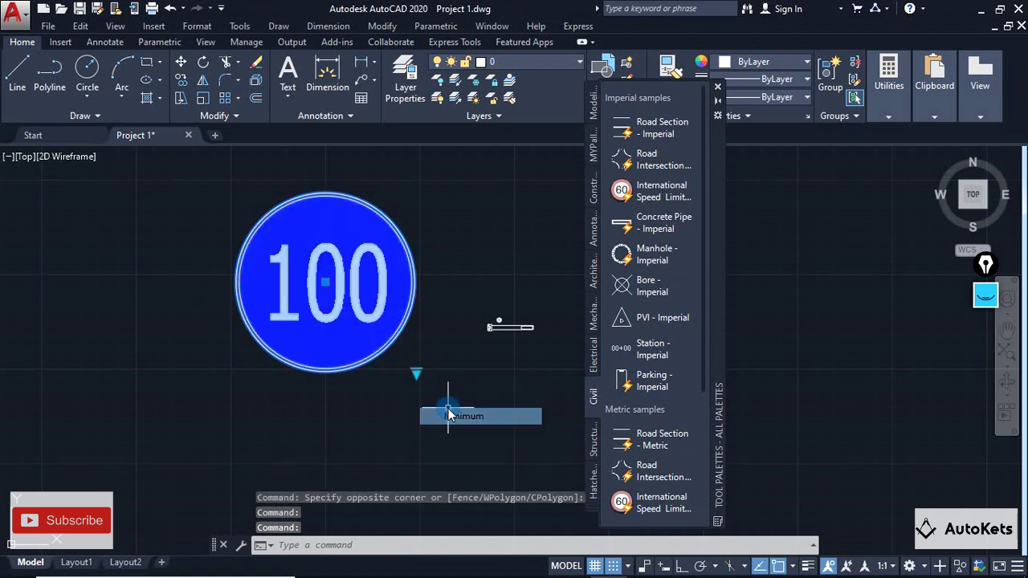
click(416, 373)
click(450, 400)
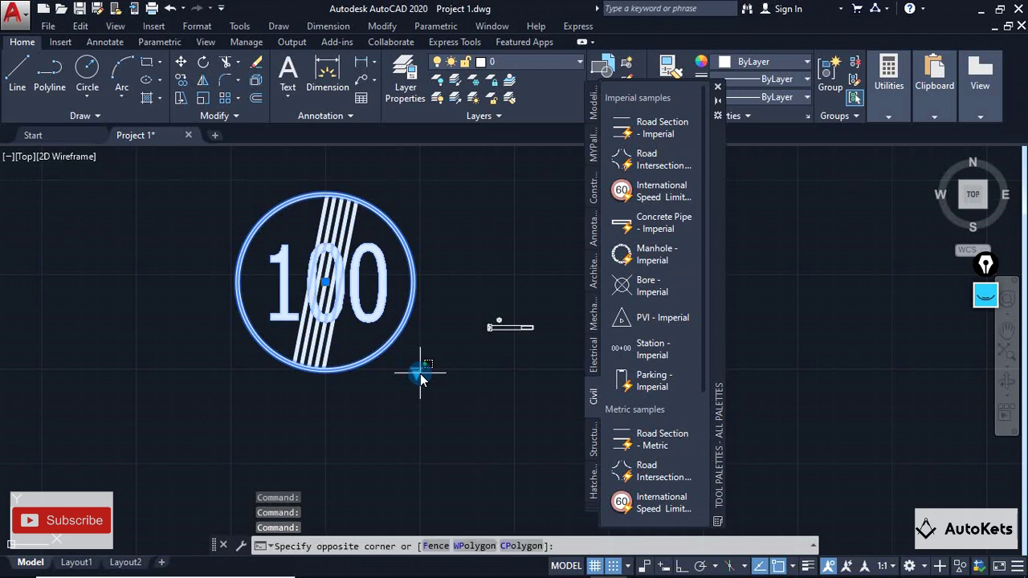
- Settle the sign on End Minimum after trying End All, then centre it in view
click(416, 374)
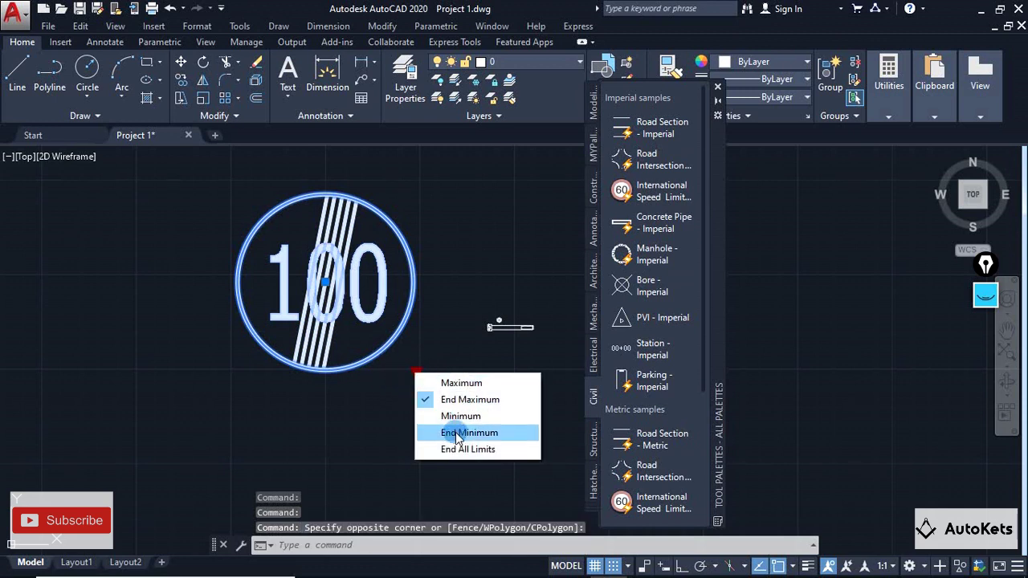
click(455, 432)
click(419, 375)
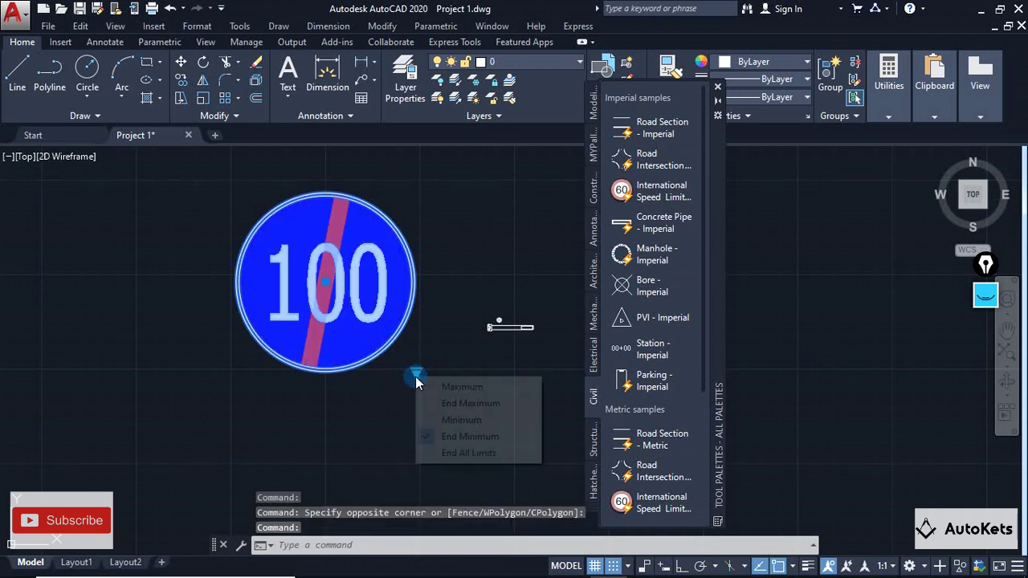
click(456, 451)
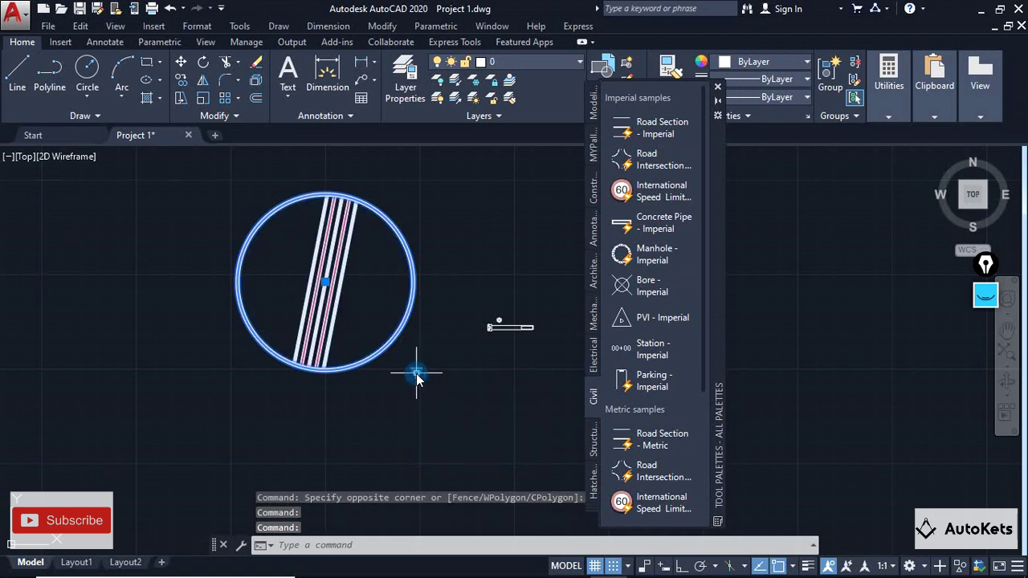
click(417, 374)
click(455, 430)
key(Escape)
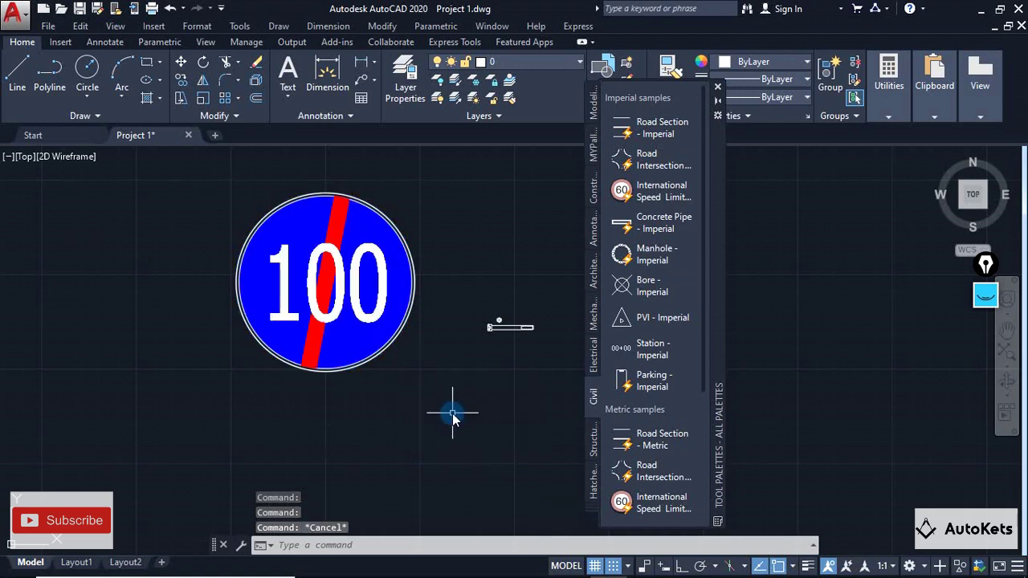
scroll(452, 413, down, 5)
middle_drag(316, 374, 438, 425)
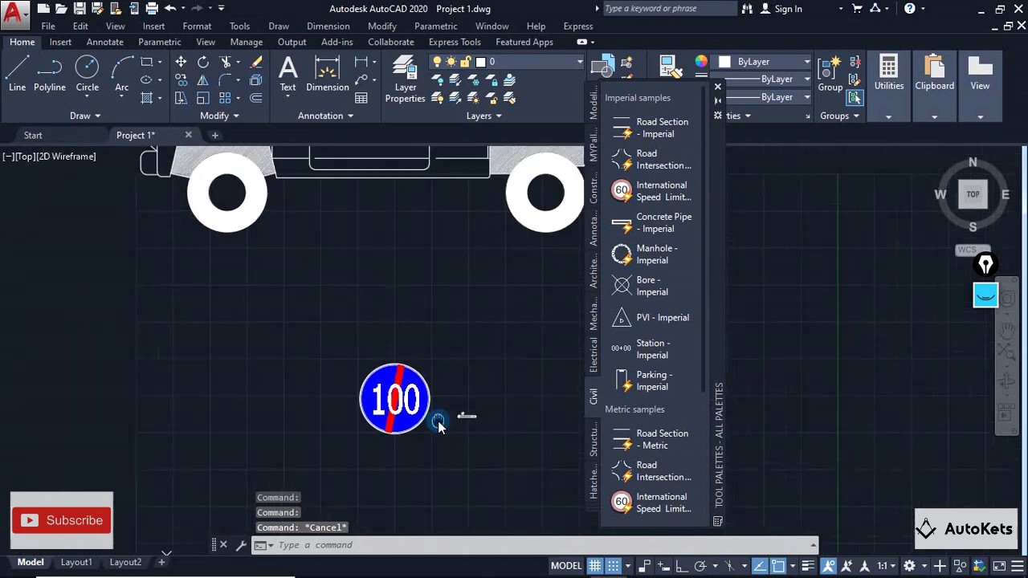
scroll(438, 425, up, 1)
scroll(360, 493, up, 3)
middle_drag(344, 447, 388, 286)
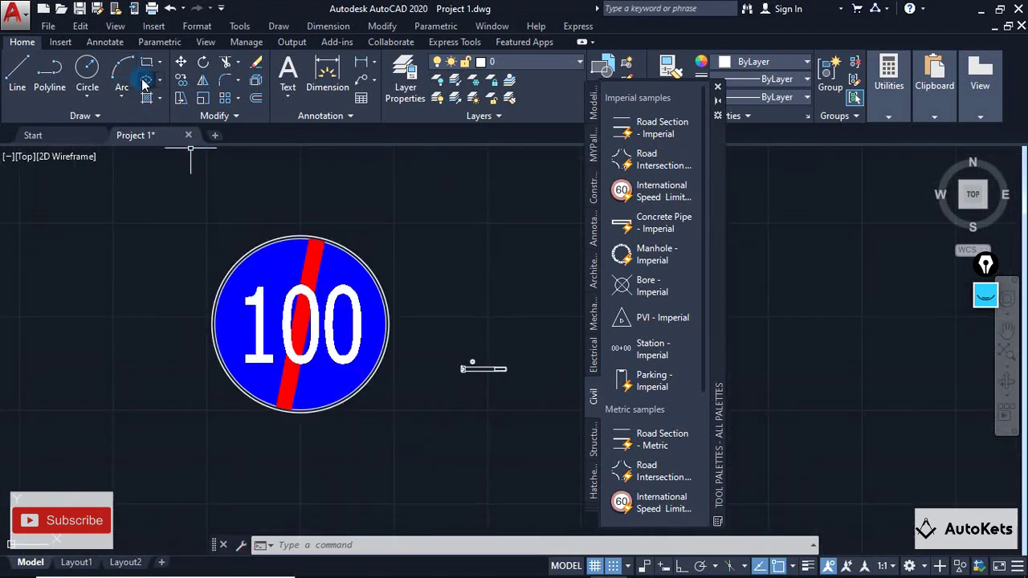
- Scale the sign down from a base point near its lower right, then turn off object snap
click(209, 107)
click(323, 262)
key(Return)
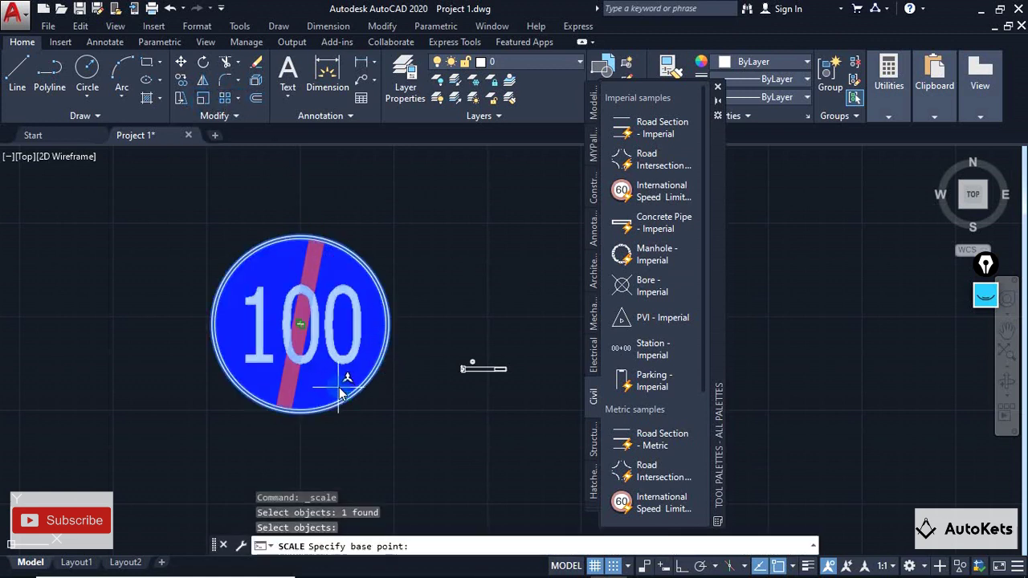
click(351, 401)
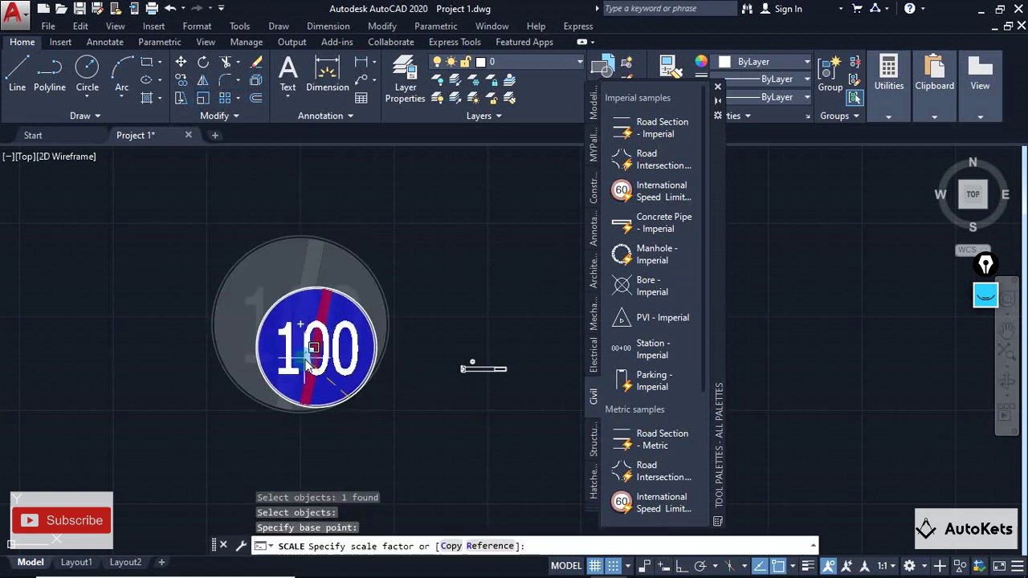
click(341, 390)
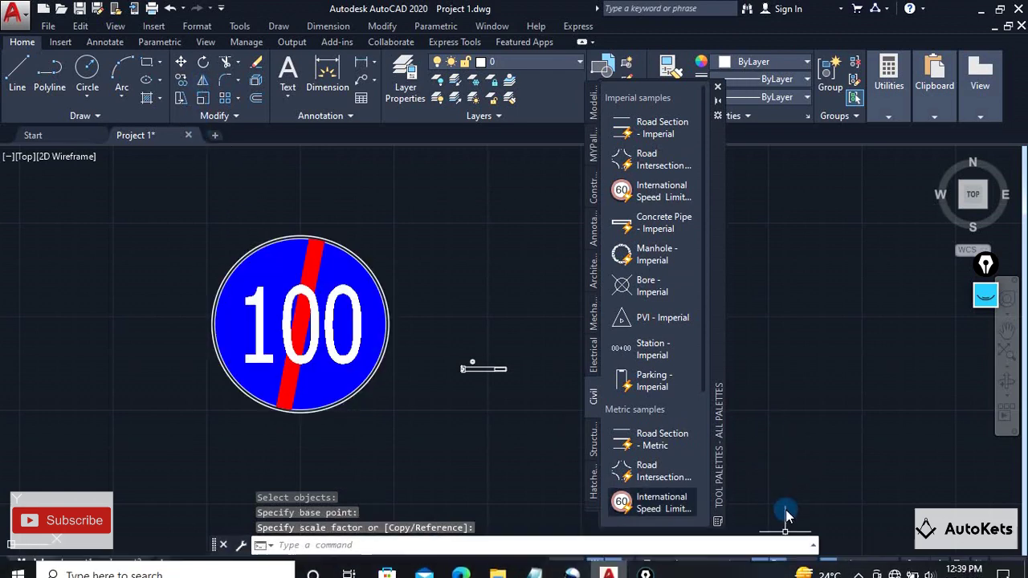
key(F3)
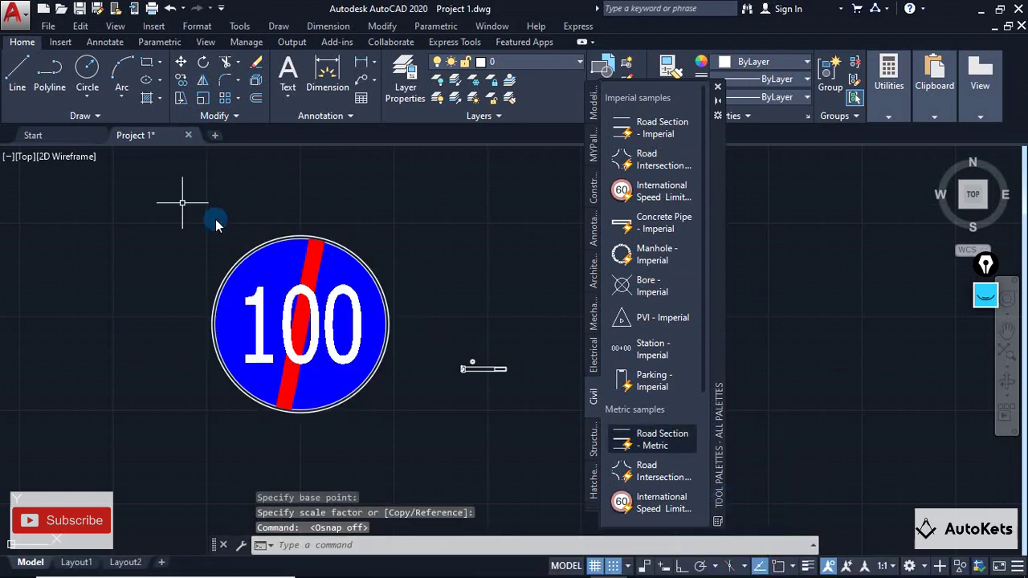
- Scale the sign down again from a base point below it and recentre the view
click(204, 100)
click(365, 271)
key(Return)
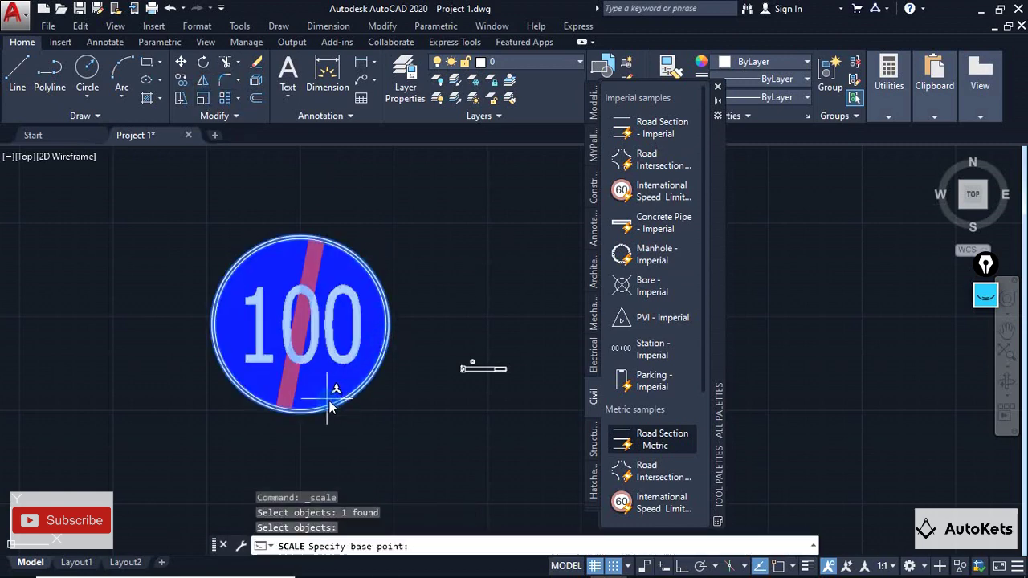
click(331, 410)
click(346, 401)
key(Escape)
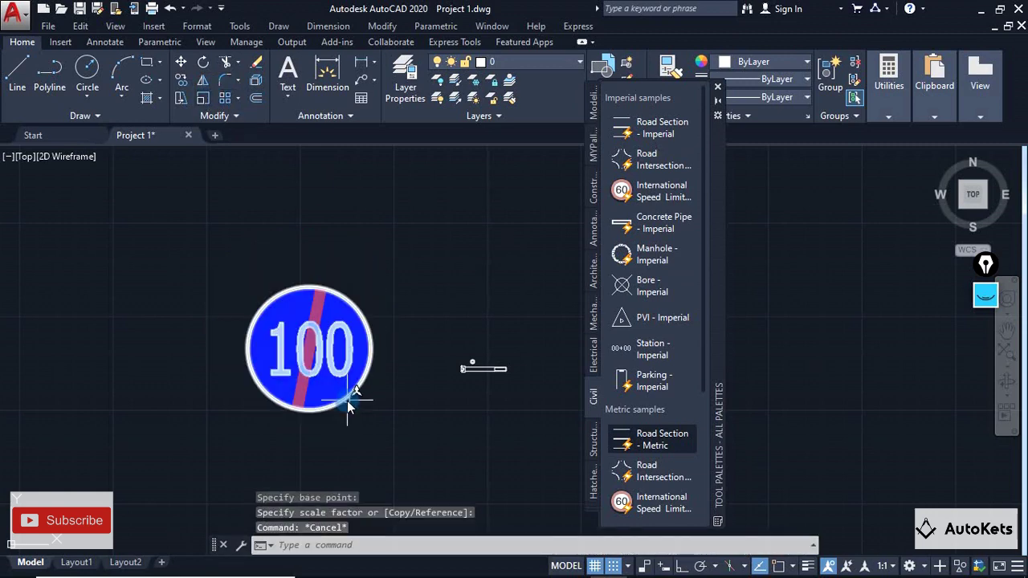
scroll(347, 400, down, 2)
middle_drag(428, 401, 443, 346)
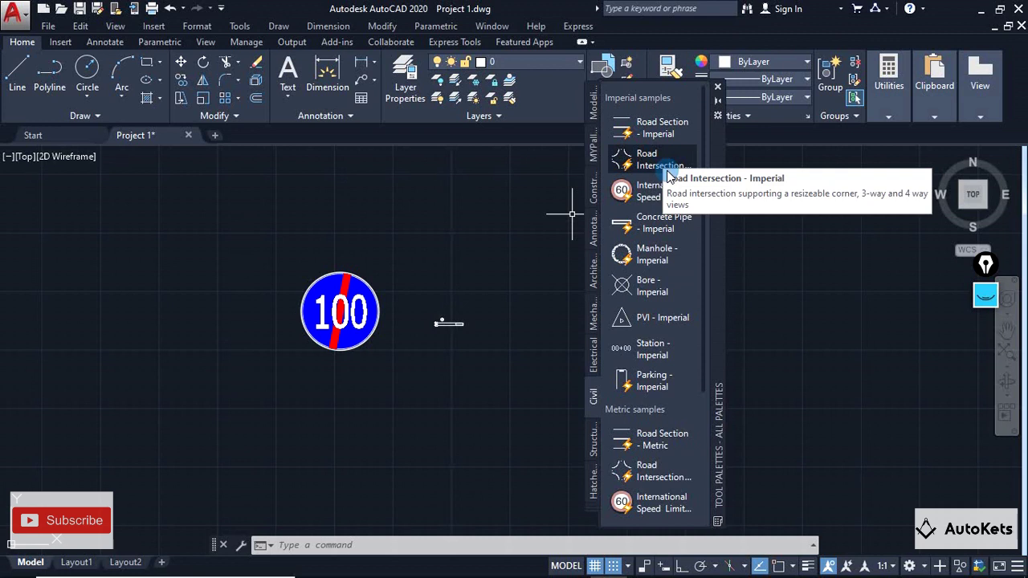
- Close the Tool Palettes and open DesignCenter with the DESIGNCENTER command
click(717, 87)
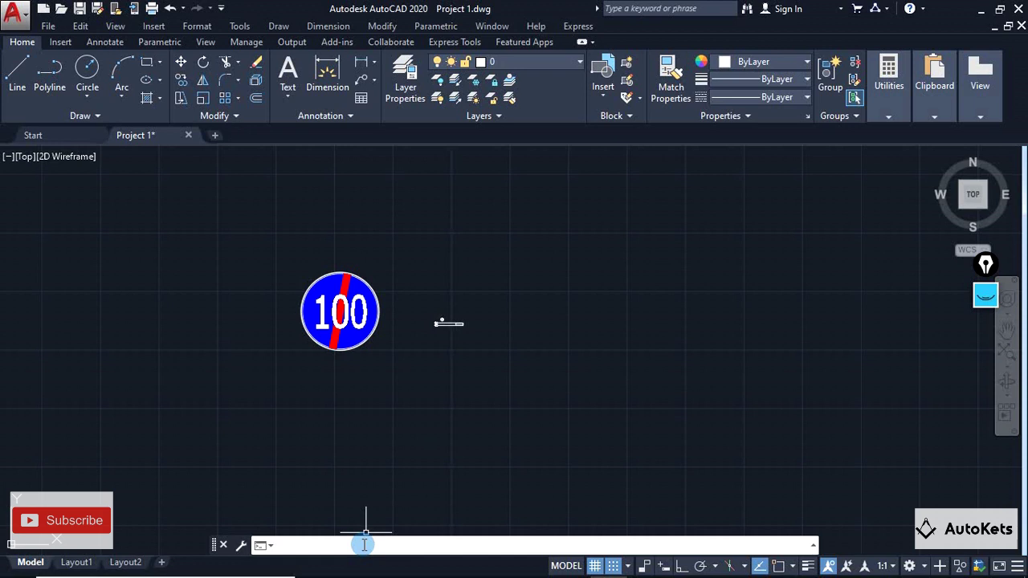
text(d)
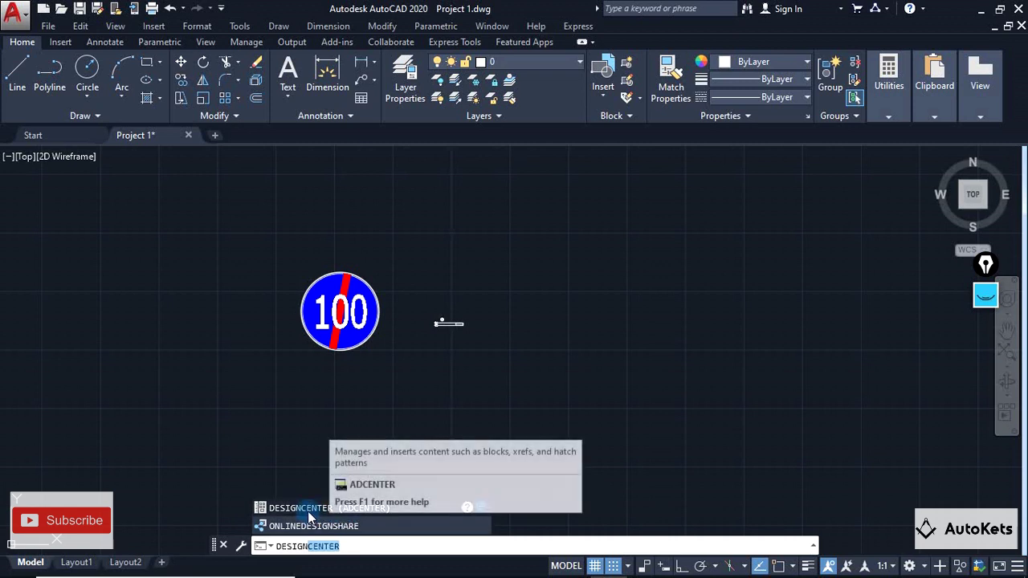
click(299, 509)
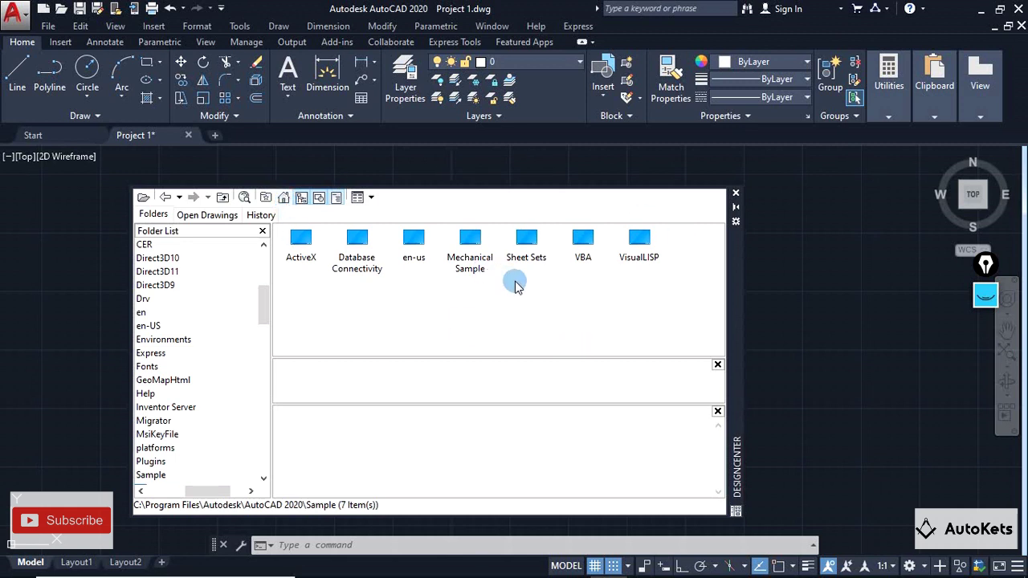
- Browse to Sample\en-us\DesignCenter and preview House Designer.dwg
click(153, 353)
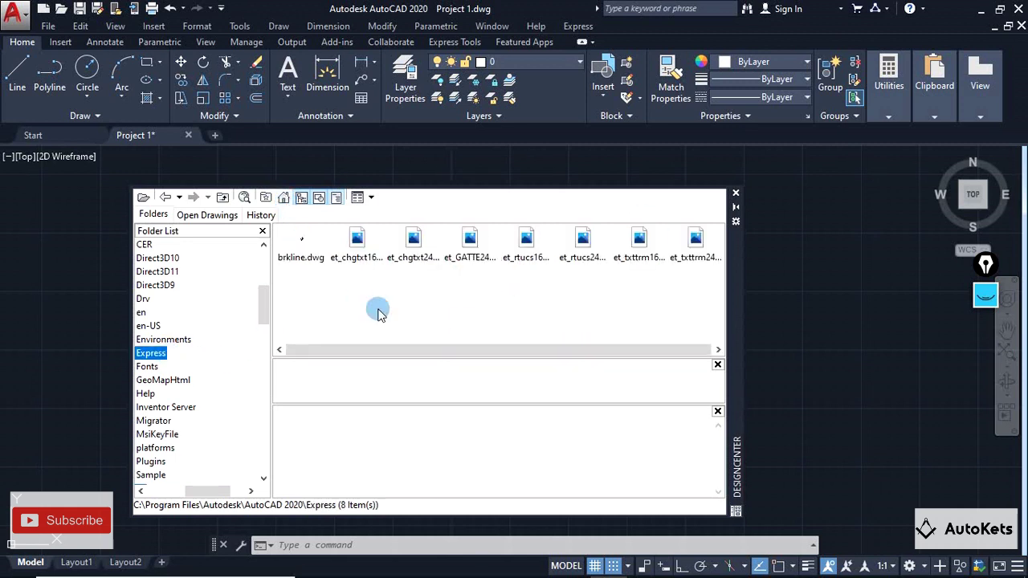
click(285, 199)
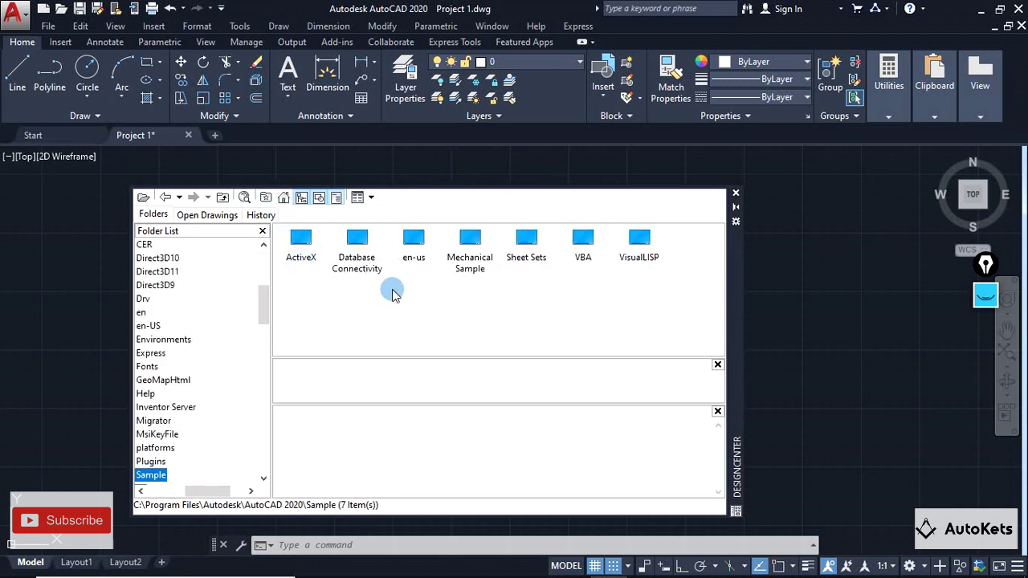
click(415, 268)
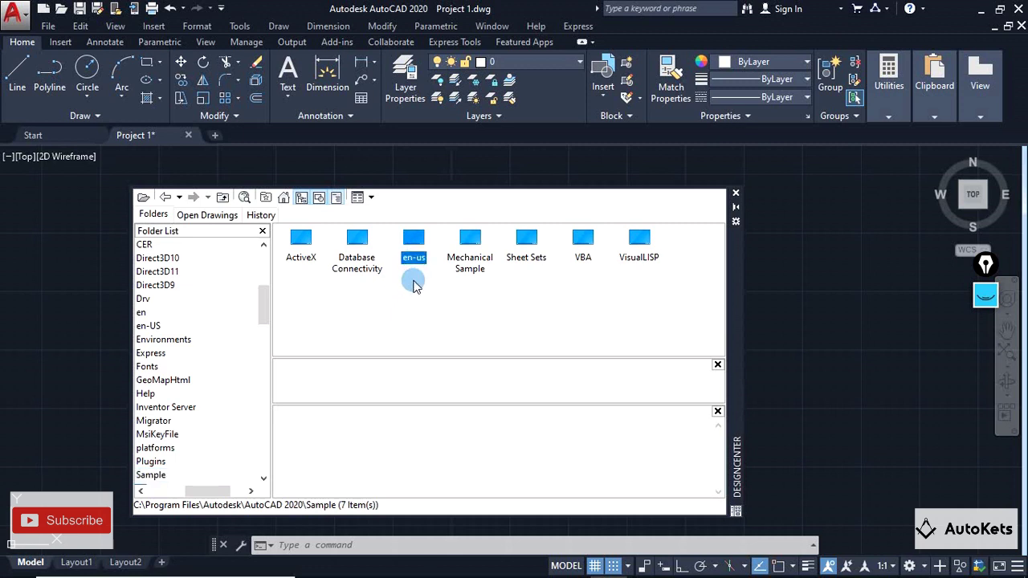
double_click(414, 239)
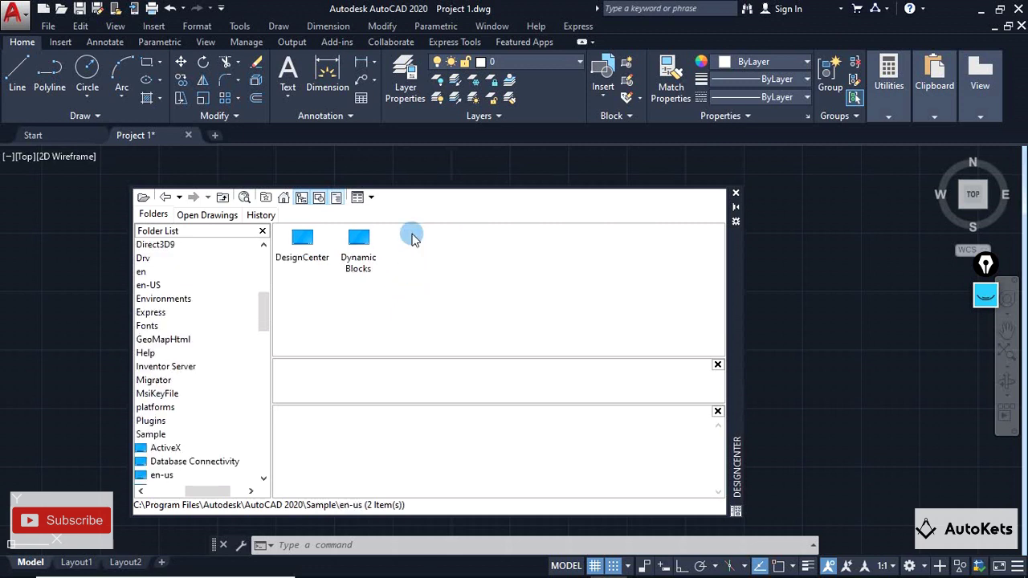
click(299, 239)
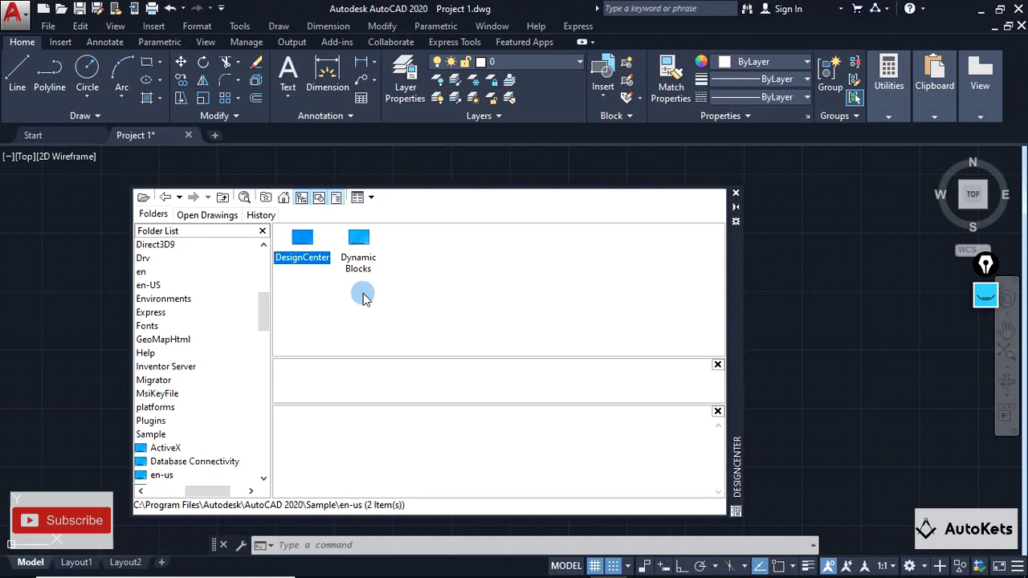
double_click(312, 266)
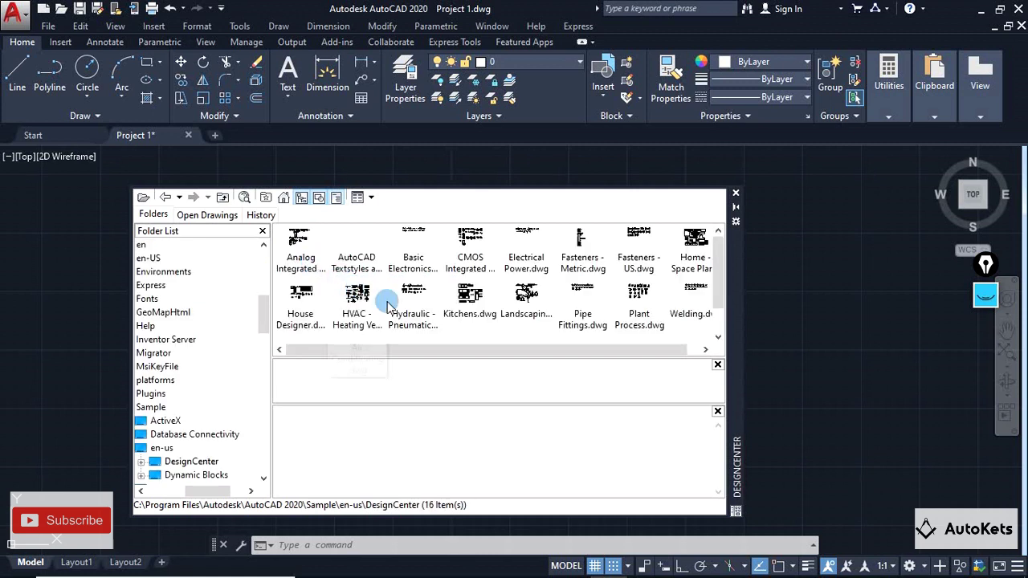
scroll(471, 324, down, 1)
scroll(473, 330, up, 1)
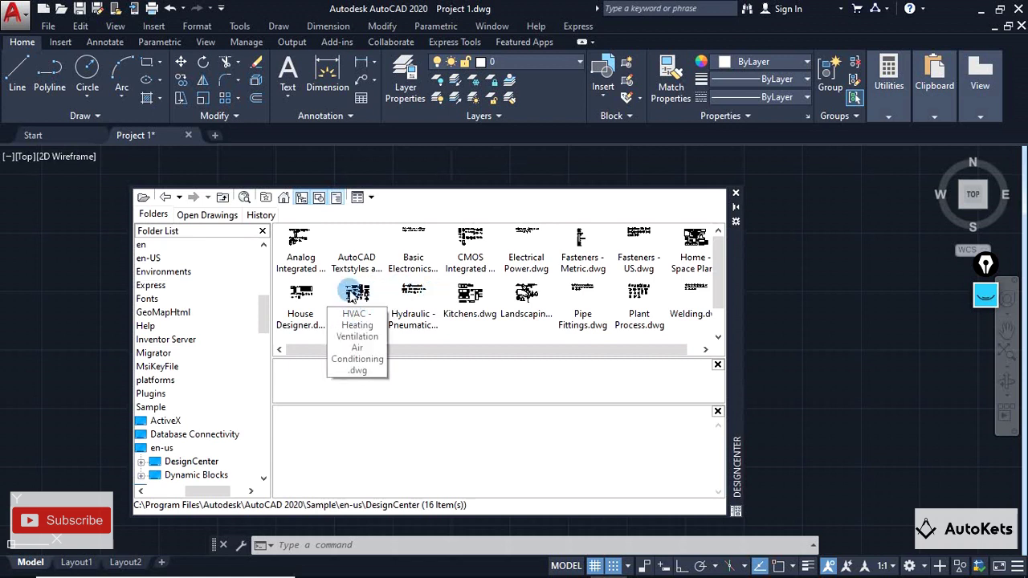
click(302, 304)
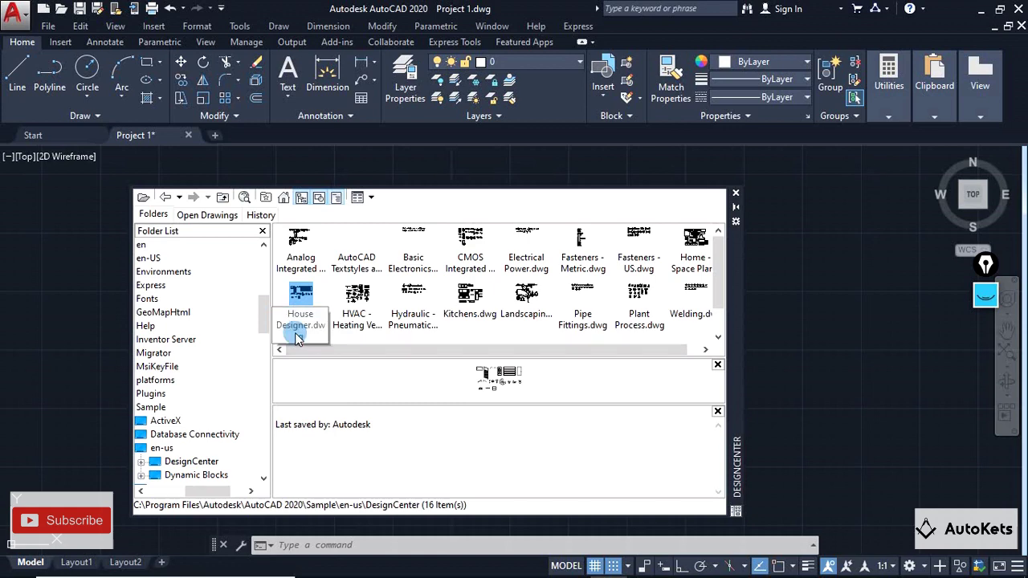
- Open the Blocks list of House Designer.dwg in DesignCenter
double_click(297, 308)
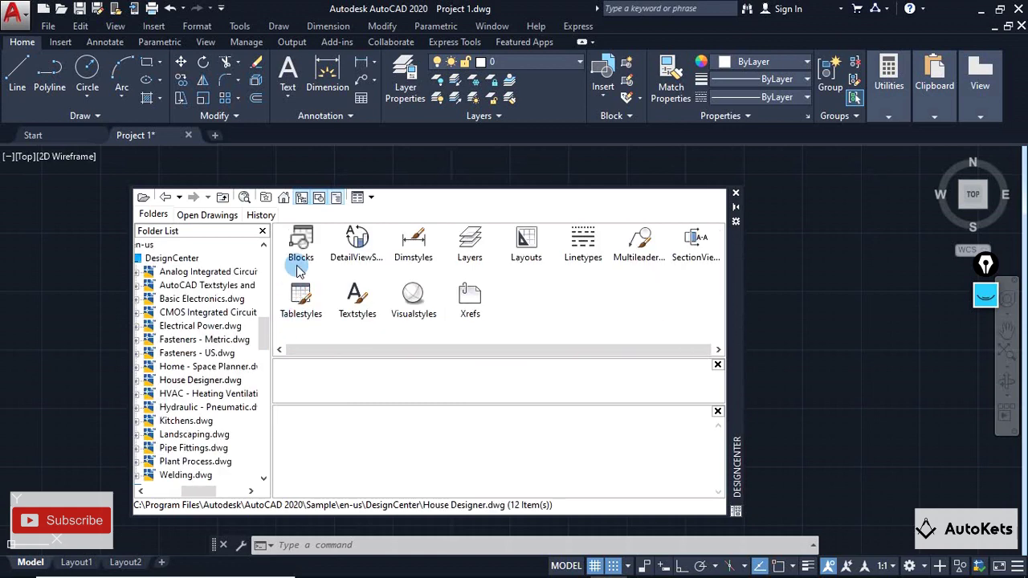
double_click(300, 252)
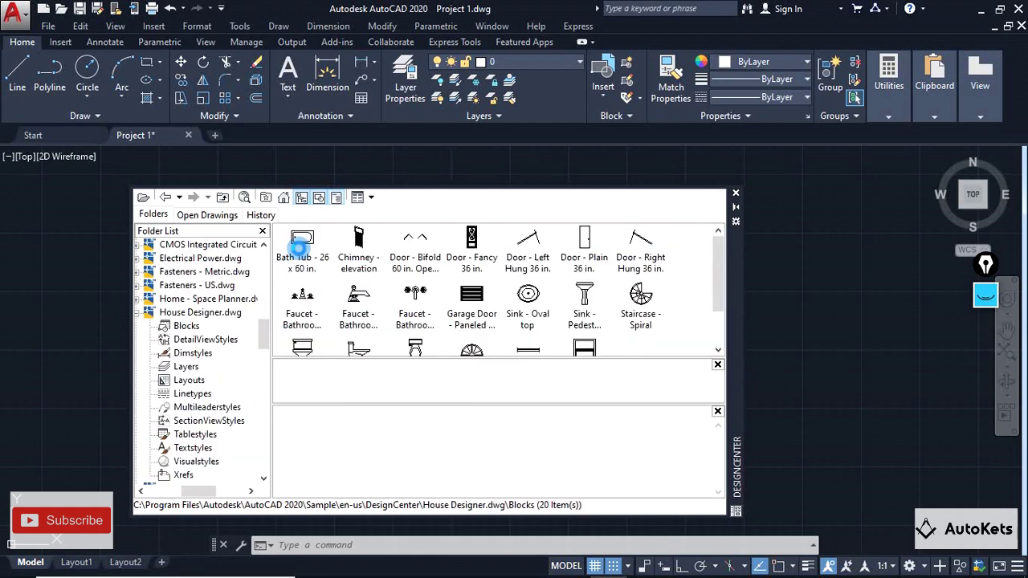
click(164, 198)
double_click(298, 240)
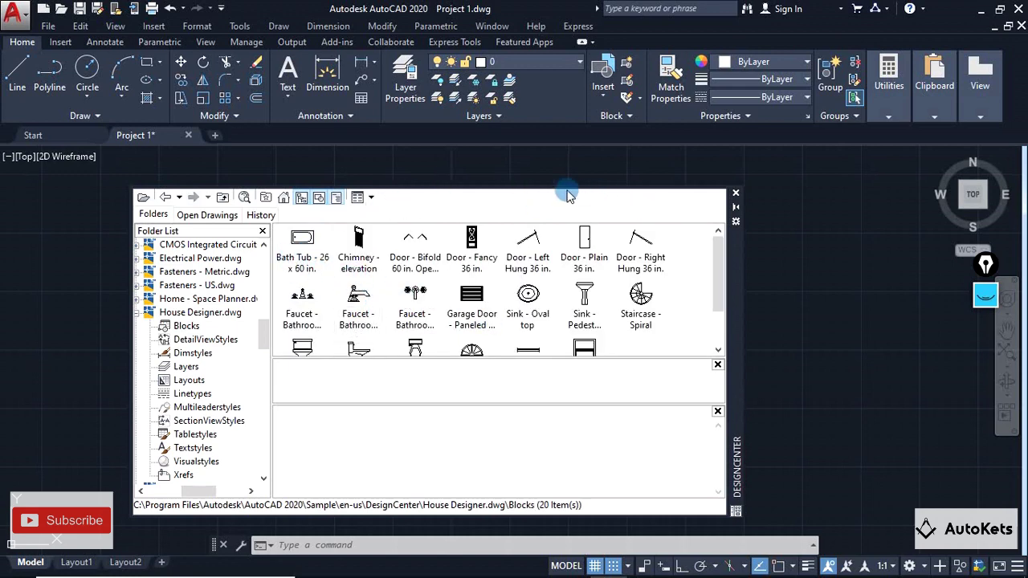
- Place the Bath Tub block at the upper left and add the Faucet block
drag(736, 309, 942, 333)
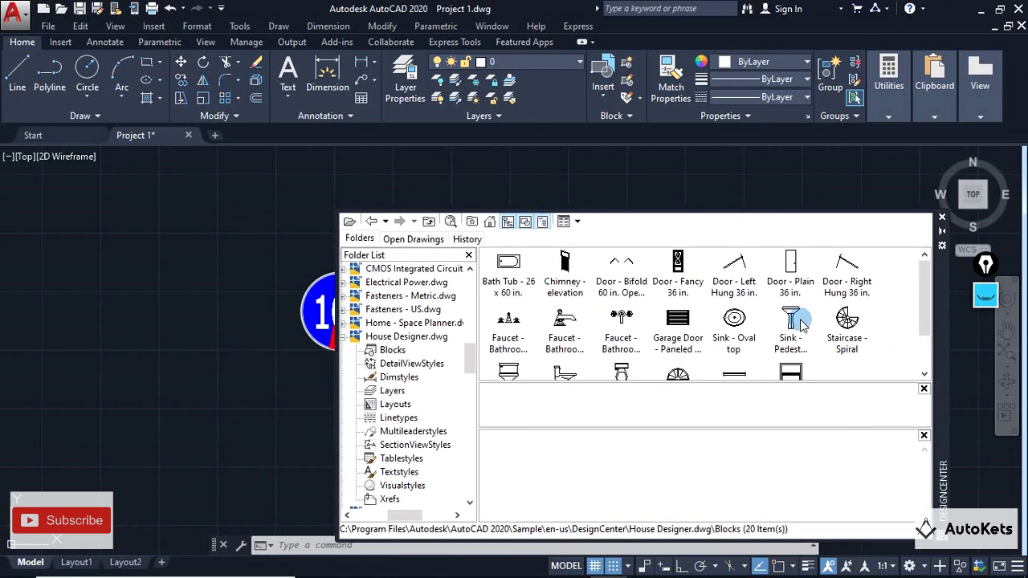
click(508, 264)
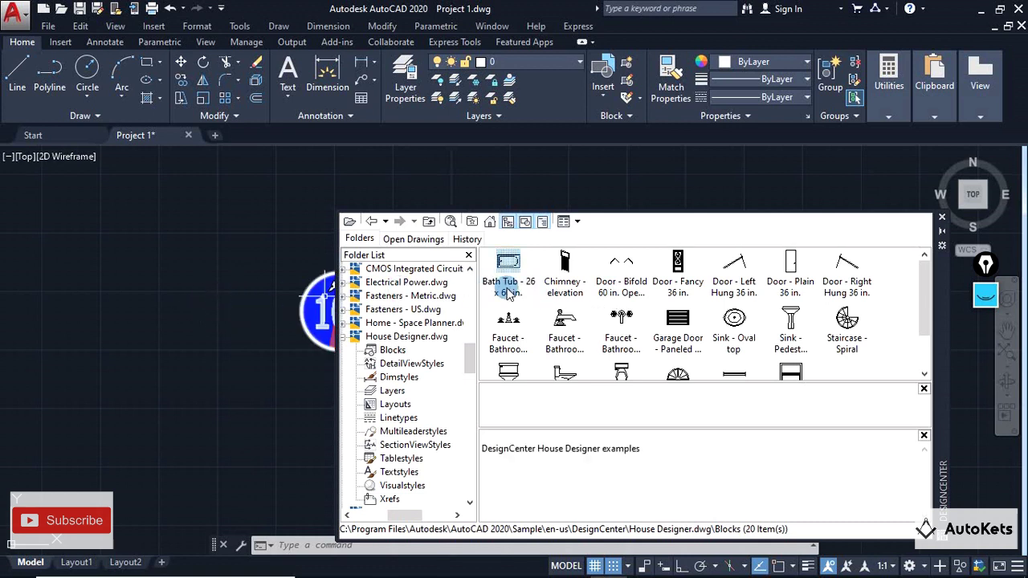
mouse_move(509, 292)
mouse_down()
mouse_move(260, 280)
mouse_move(108, 287)
mouse_move(39, 197)
mouse_up()
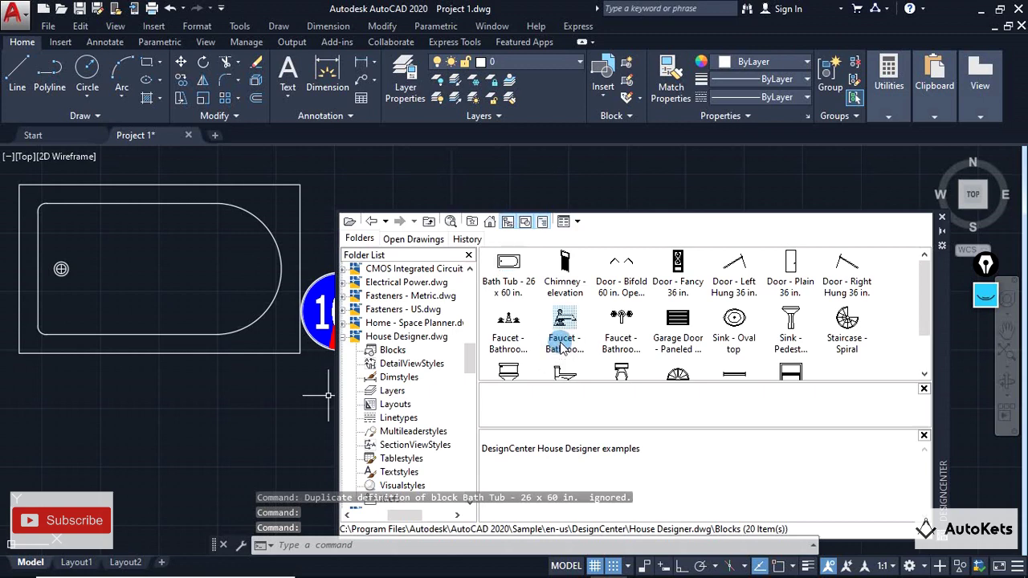
drag(326, 399, 198, 409)
- Place the Toilet front and side, Window Half-circle and Staircase Spiral blocks
scroll(197, 411, up, 4)
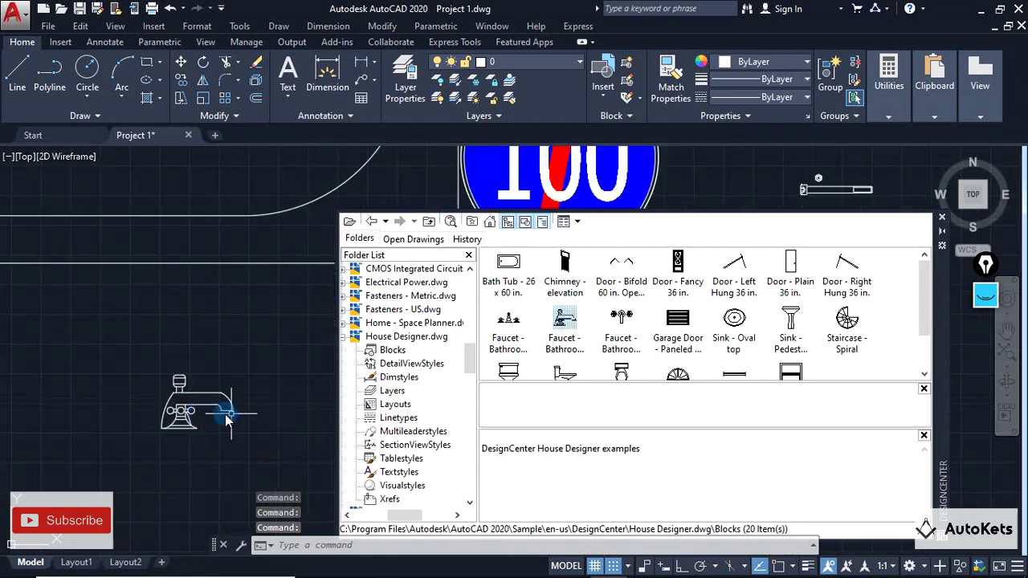
scroll(196, 434, up, 2)
scroll(623, 364, down, 2)
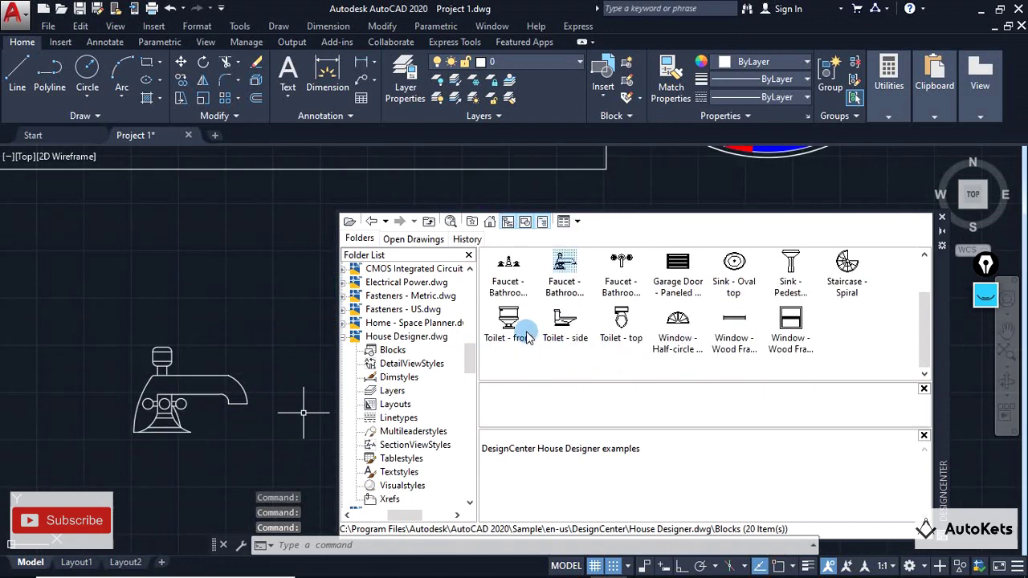
mouse_move(527, 338)
mouse_down()
mouse_move(222, 297)
mouse_move(252, 348)
mouse_move(247, 313)
mouse_up()
mouse_move(567, 329)
mouse_down()
mouse_move(108, 449)
mouse_move(138, 468)
mouse_move(112, 481)
mouse_up()
scroll(161, 421, down, 2)
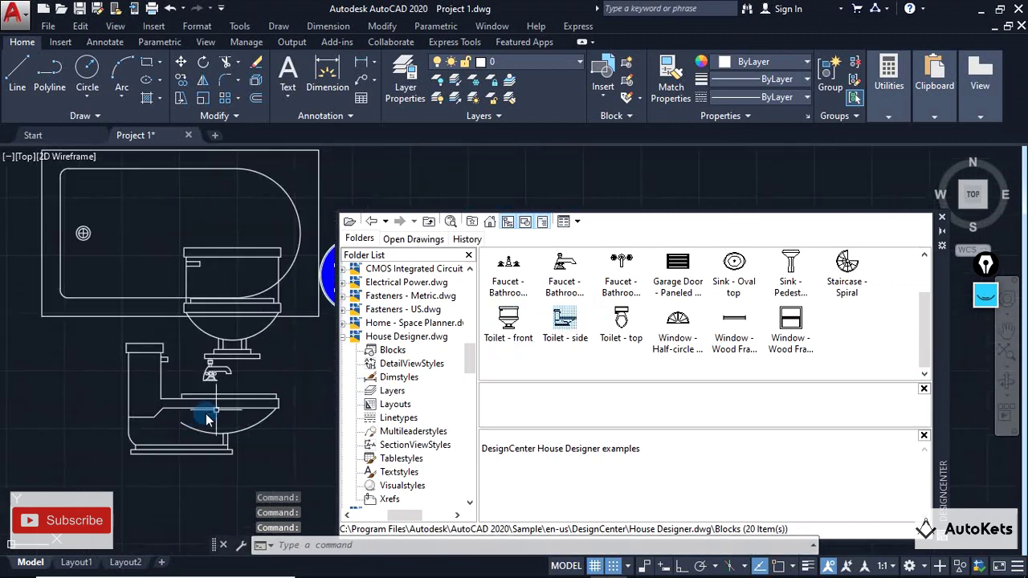
mouse_move(683, 343)
mouse_down()
mouse_move(195, 321)
mouse_move(195, 374)
mouse_move(286, 436)
mouse_move(428, 414)
mouse_up()
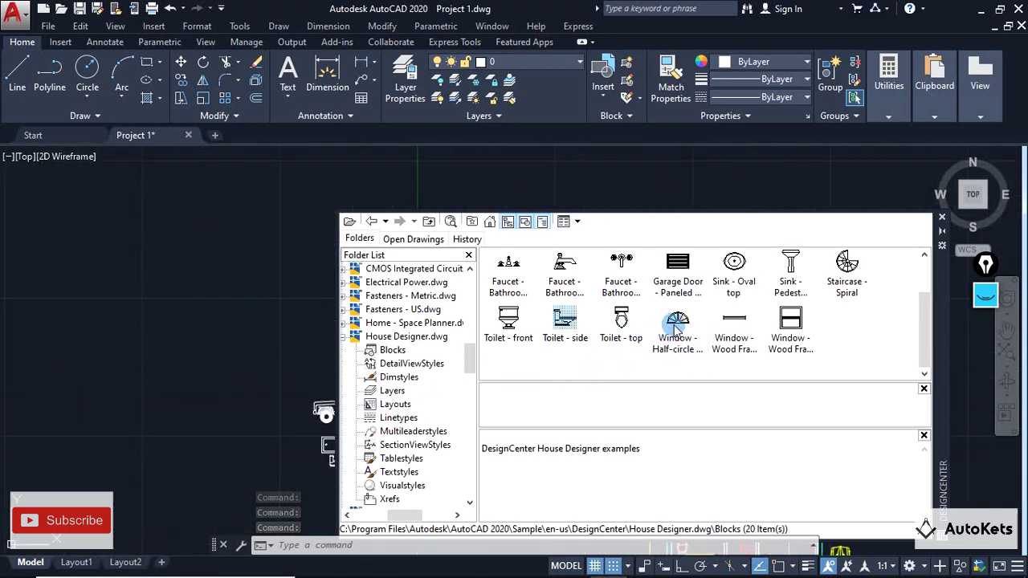
drag(677, 323, 203, 281)
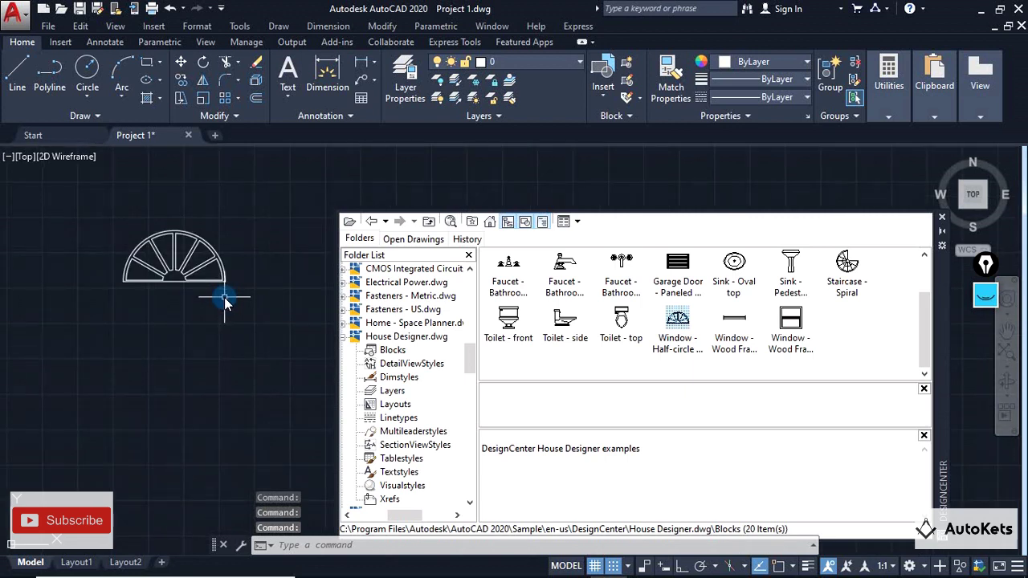
mouse_move(857, 289)
mouse_down()
mouse_move(682, 275)
mouse_move(222, 360)
mouse_move(172, 372)
mouse_move(157, 389)
mouse_up()
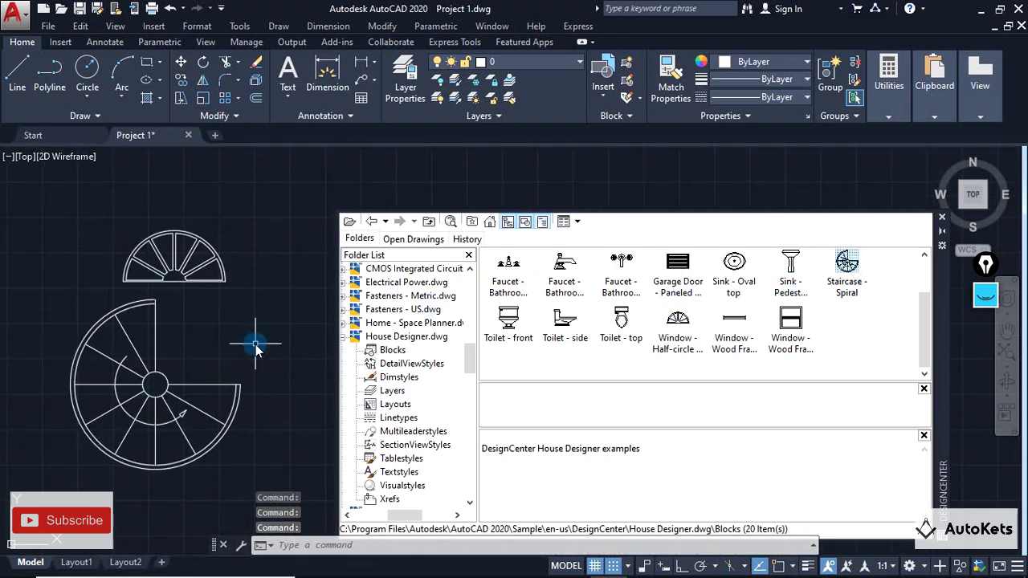
- Go up to the sample folder and open the Blocks list of Kitchens.dwg
click(433, 224)
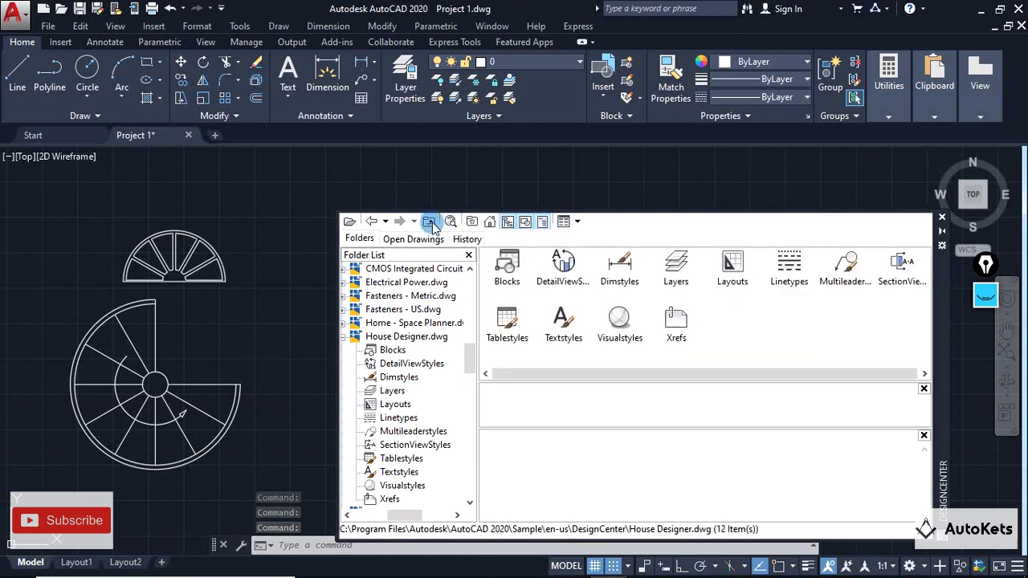
click(431, 224)
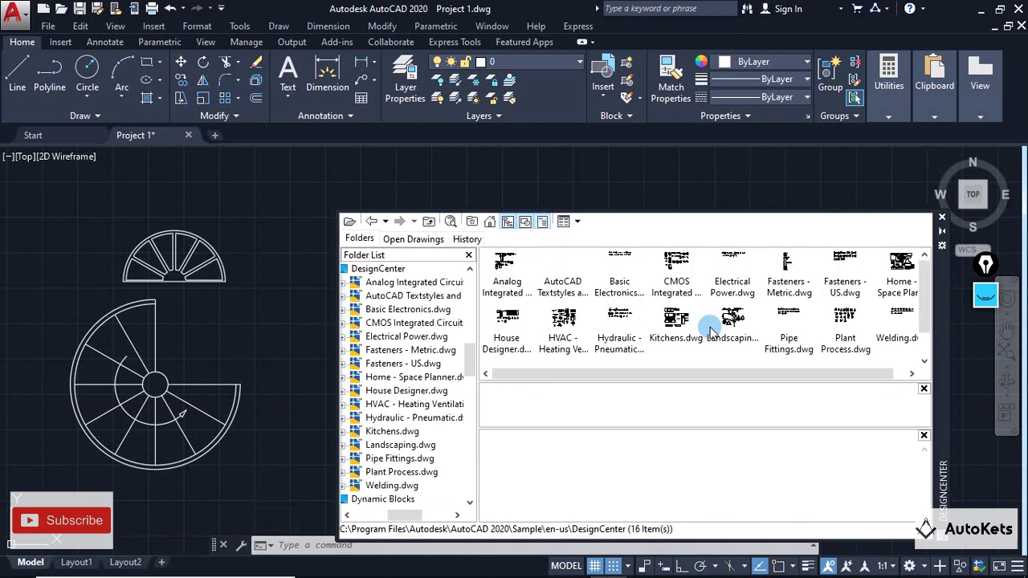
click(684, 339)
double_click(684, 339)
double_click(530, 275)
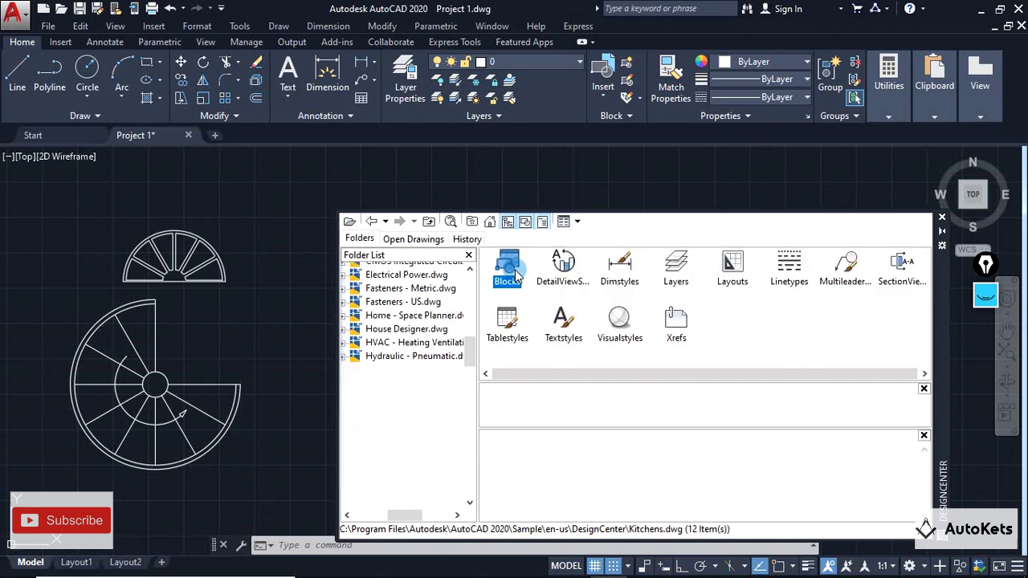
- Place the Light Switch - Dual block, then return DesignCenter to the sample folder
click(524, 298)
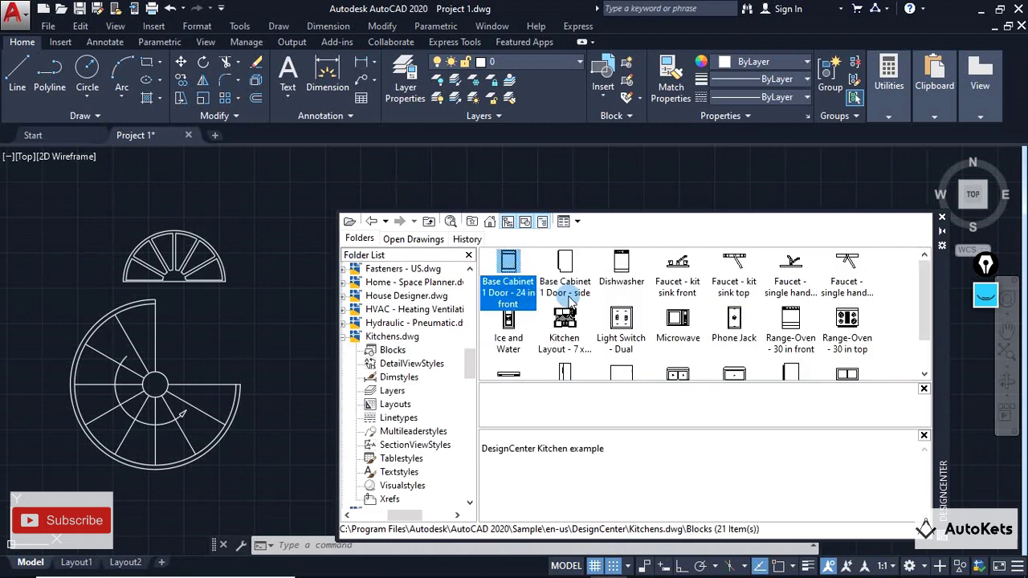
click(623, 331)
drag(388, 253, 279, 224)
scroll(276, 229, up, 5)
scroll(280, 224, down, 3)
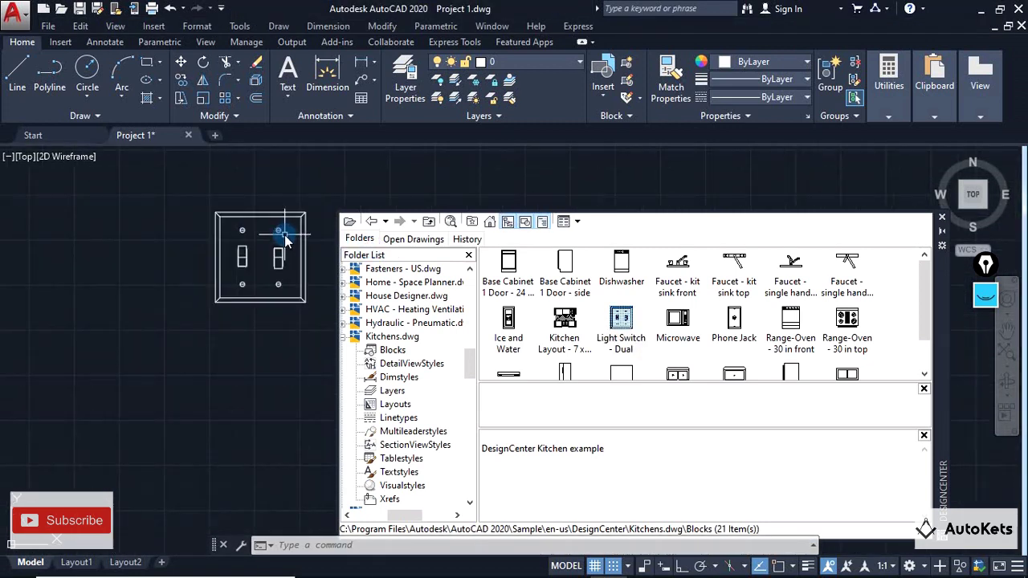
click(428, 221)
click(428, 221)
- Pan to the arch window and spiral staircase, box-select the window, then deselect it
scroll(736, 333, down, 1)
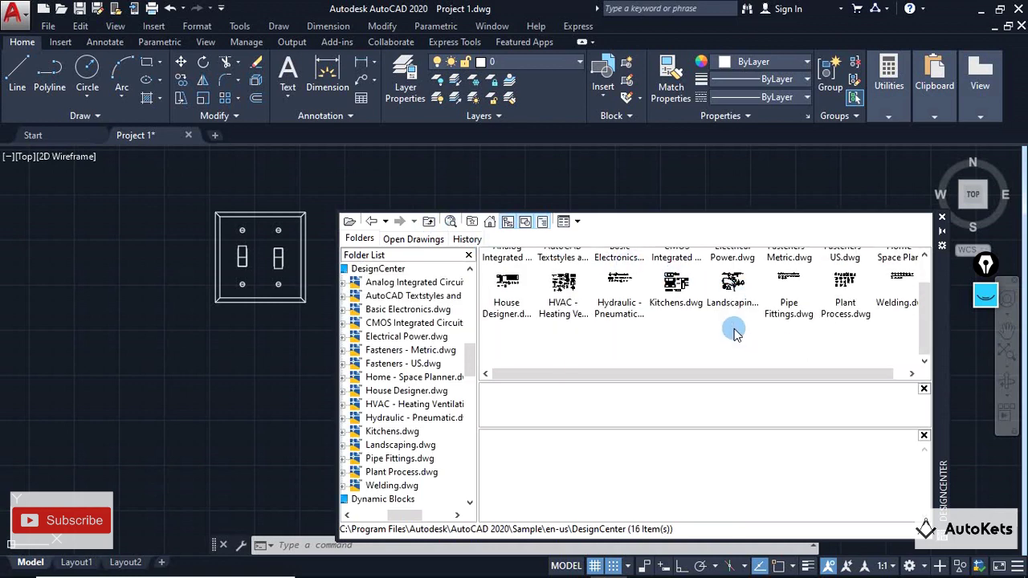
scroll(747, 309, up, 1)
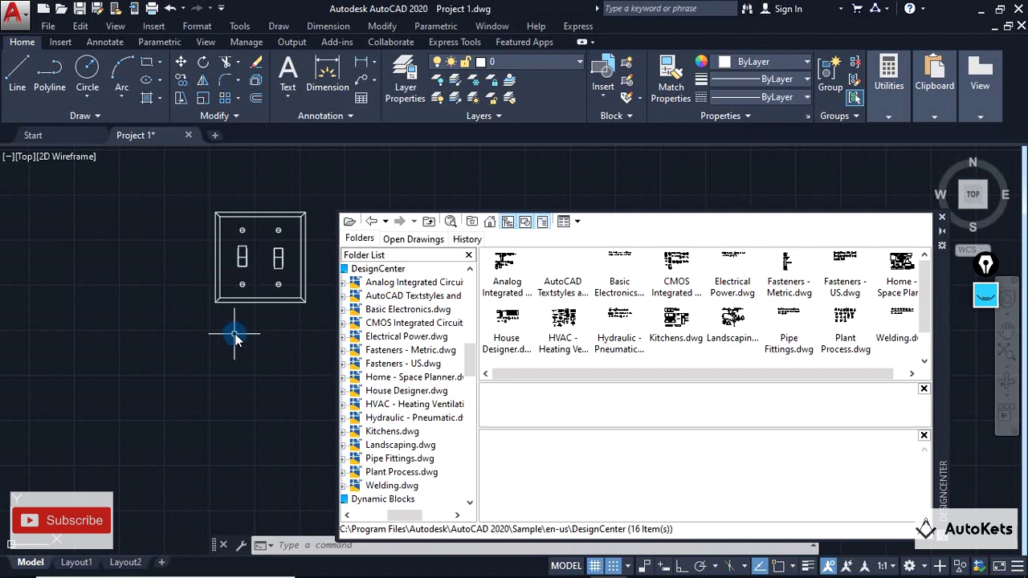
drag(379, 199, 178, 259)
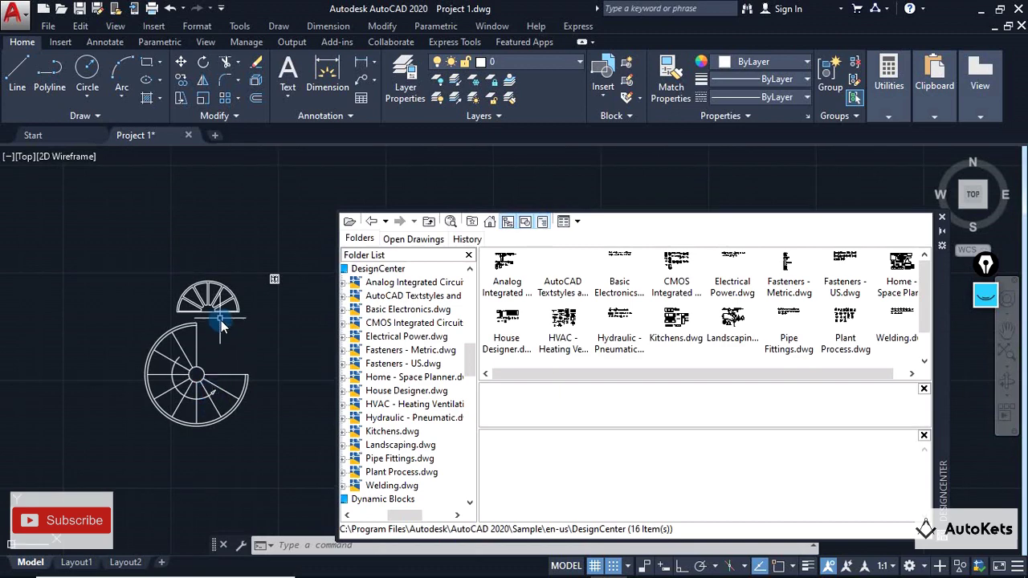
scroll(202, 169, up, 4)
click(183, 305)
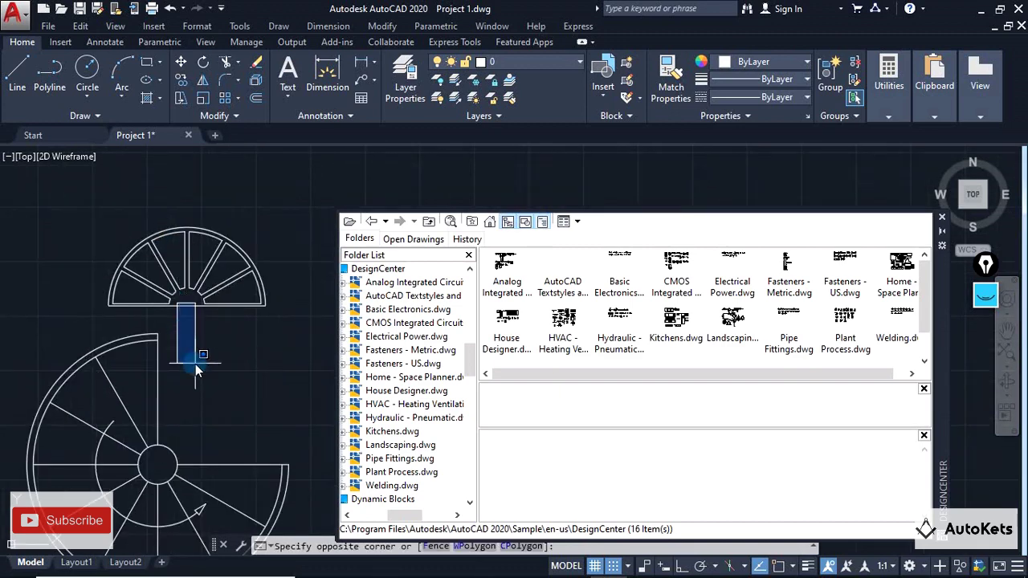
click(201, 350)
click(207, 303)
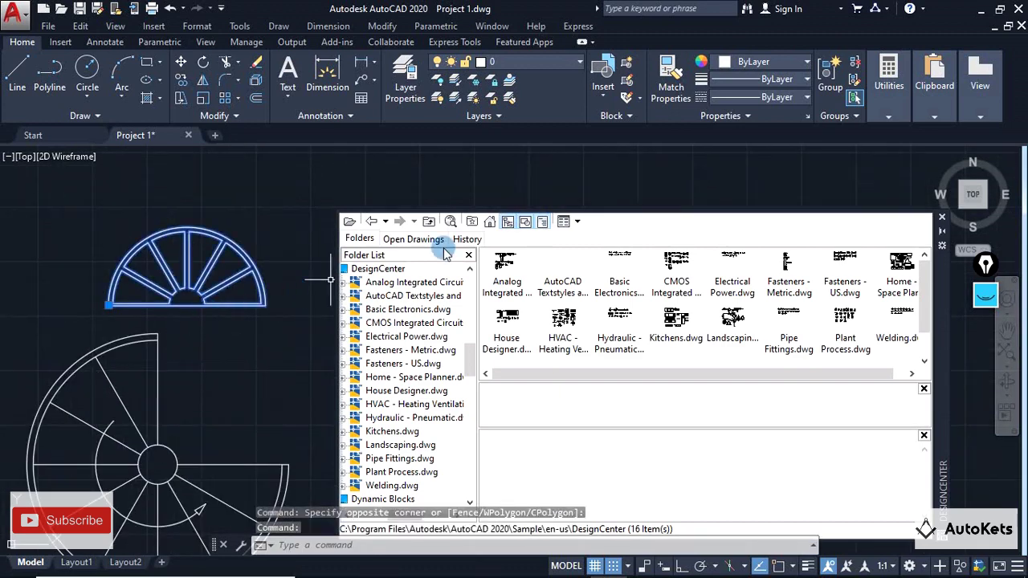
key(Escape)
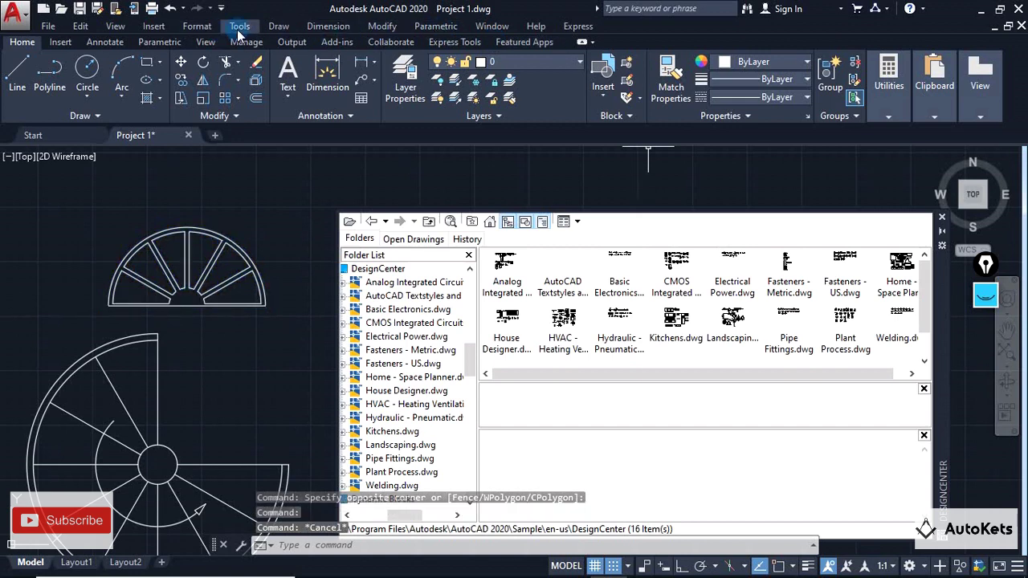
- Place the International Speed Limit sign from the Tool Palettes into the drawing
click(240, 25)
mouse_move(265, 36)
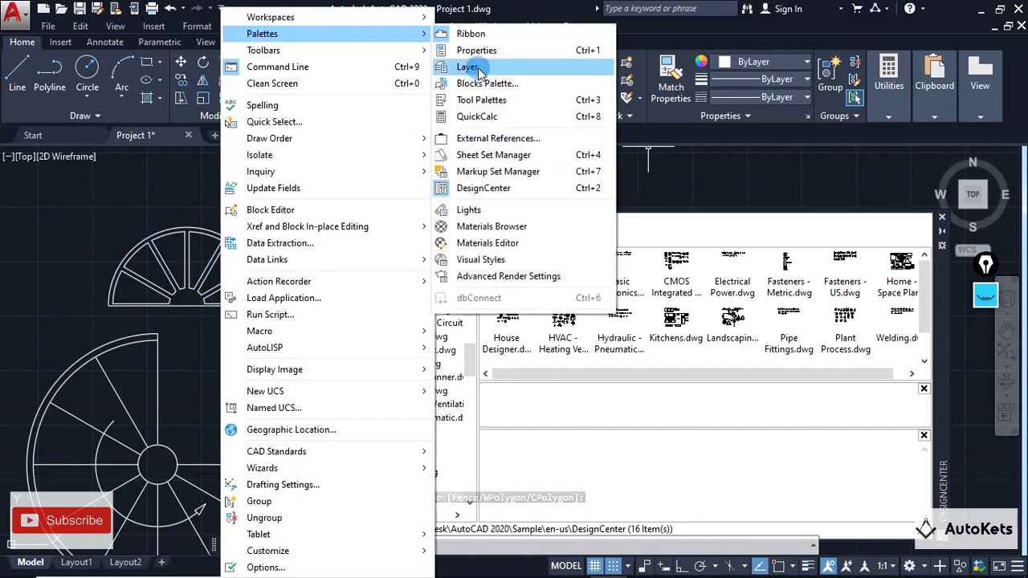
click(481, 99)
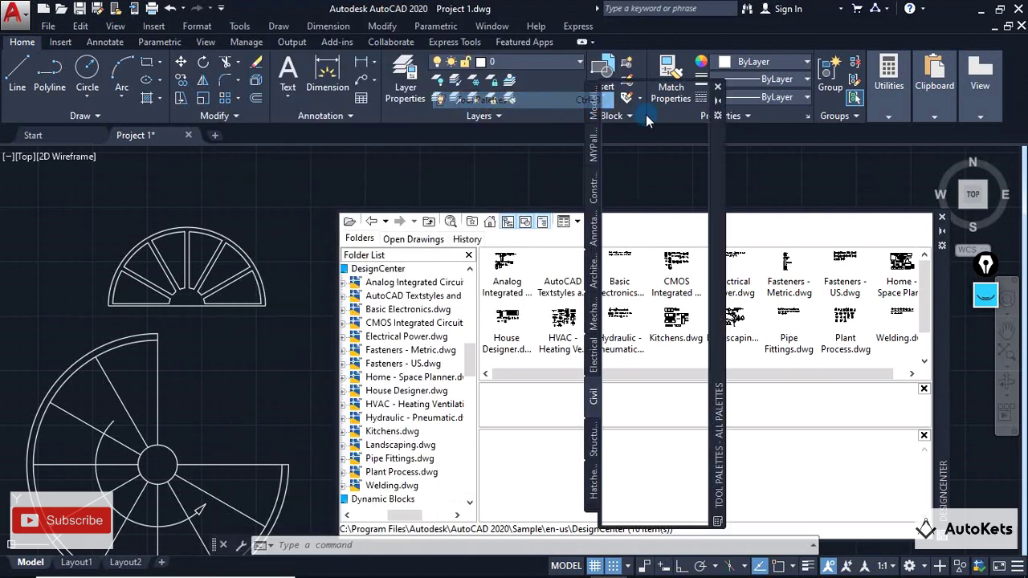
mouse_move(643, 193)
mouse_down()
mouse_move(494, 188)
mouse_move(332, 211)
mouse_move(295, 237)
mouse_move(193, 260)
mouse_up()
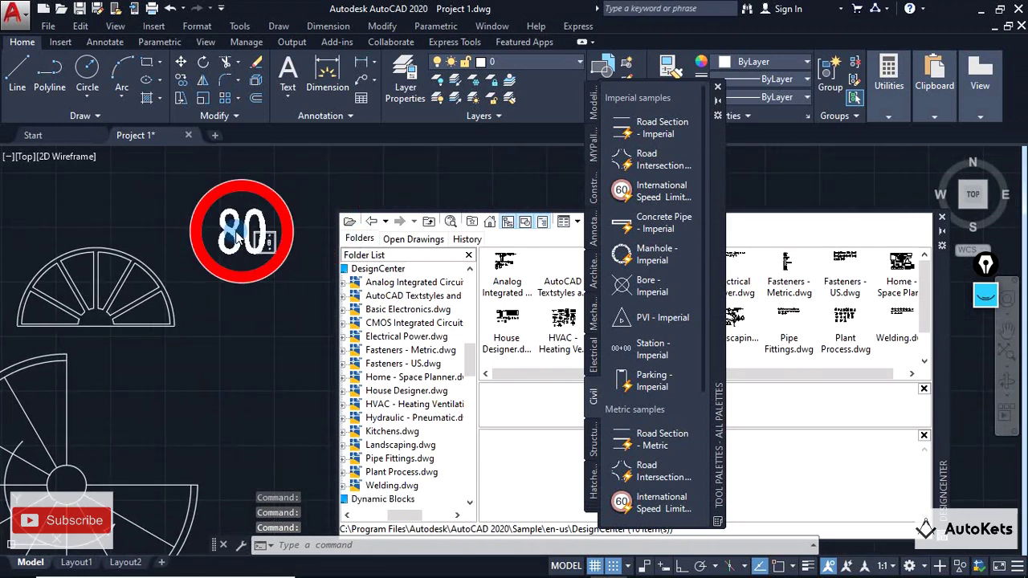
- Change the sign's speed limit value from 80 to 200 and close the Tool Palettes
double_click(225, 273)
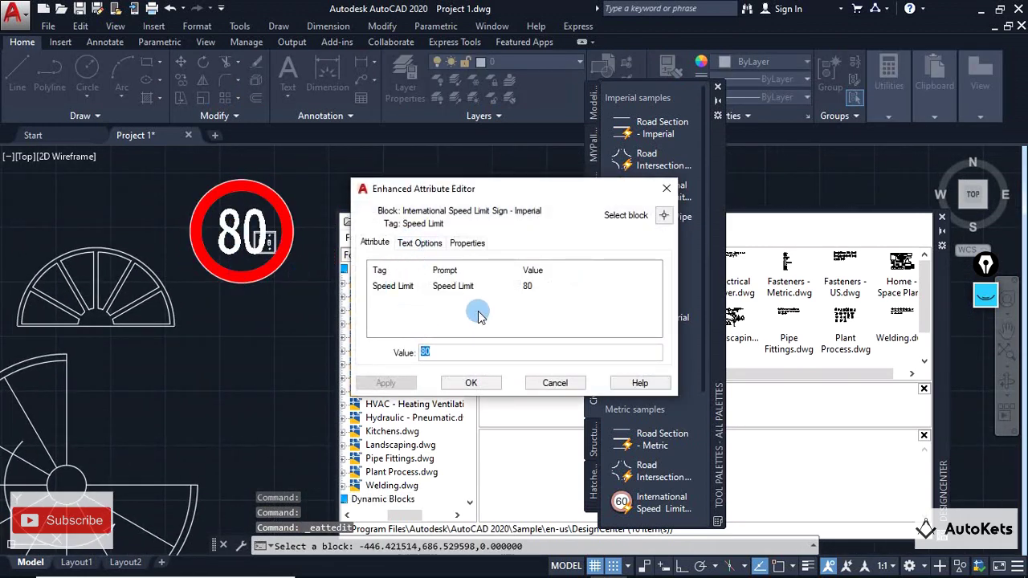
click(531, 289)
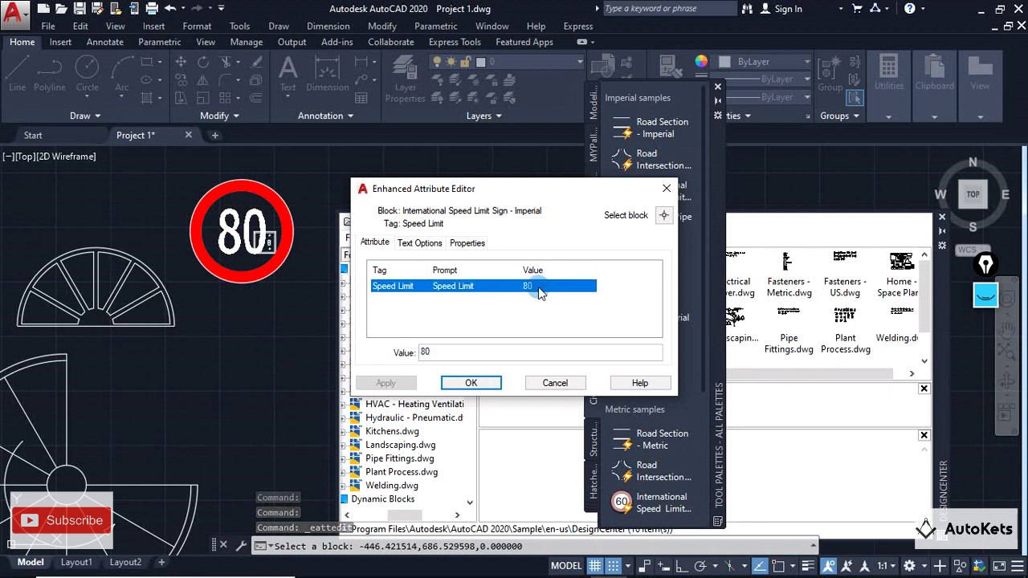
double_click(456, 345)
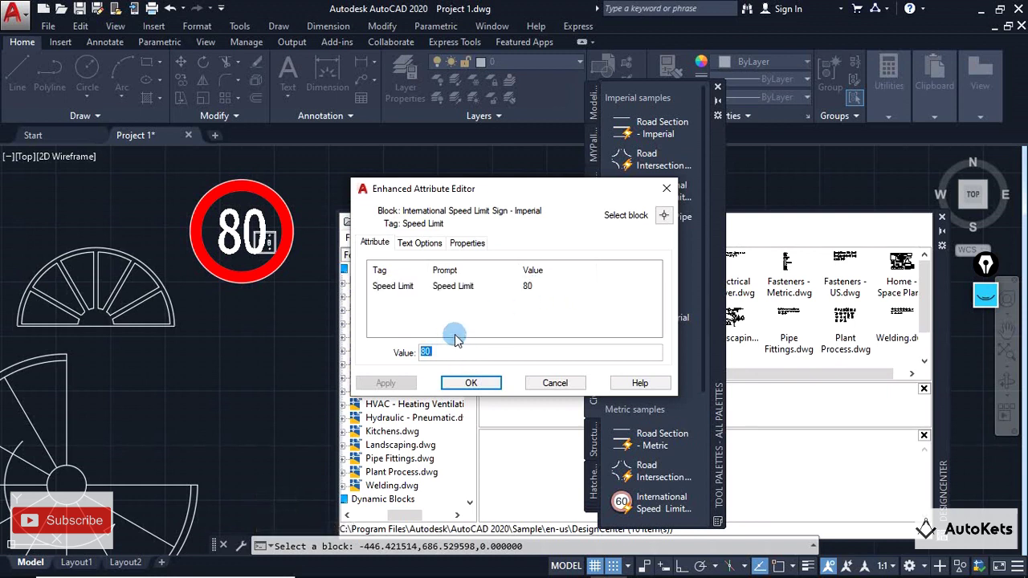
text(200)
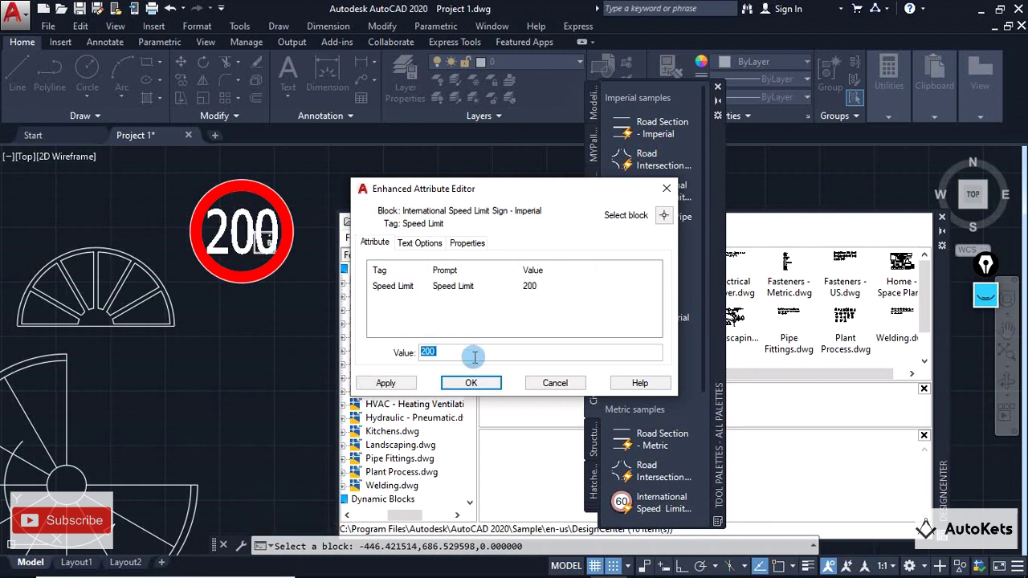
click(471, 383)
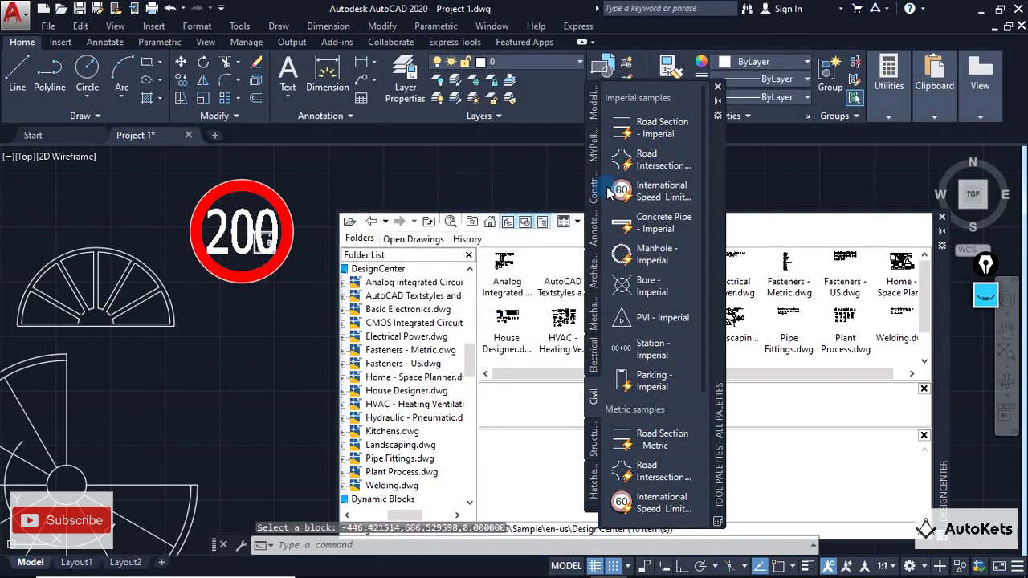
scroll(162, 368, down, 3)
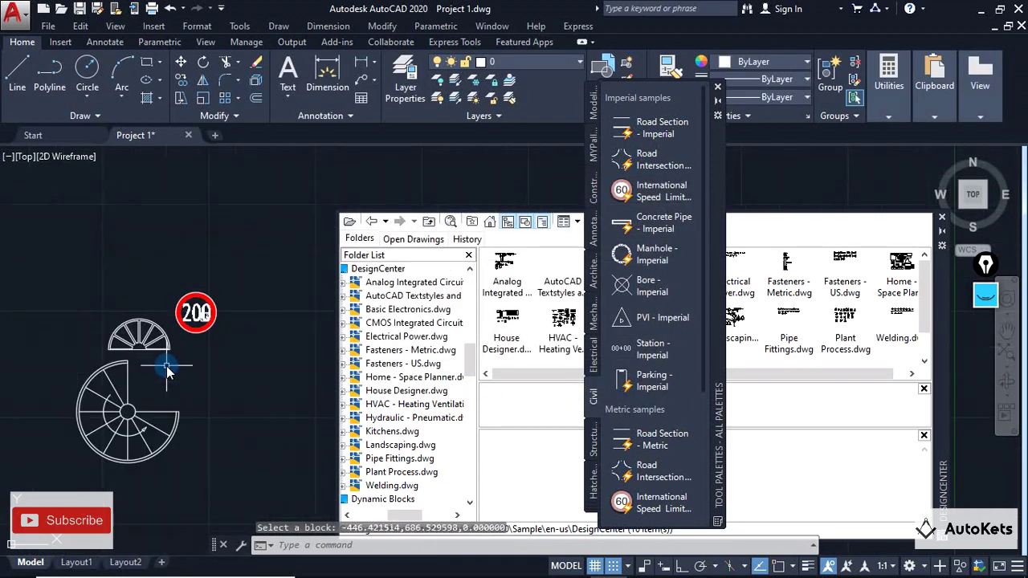
click(717, 88)
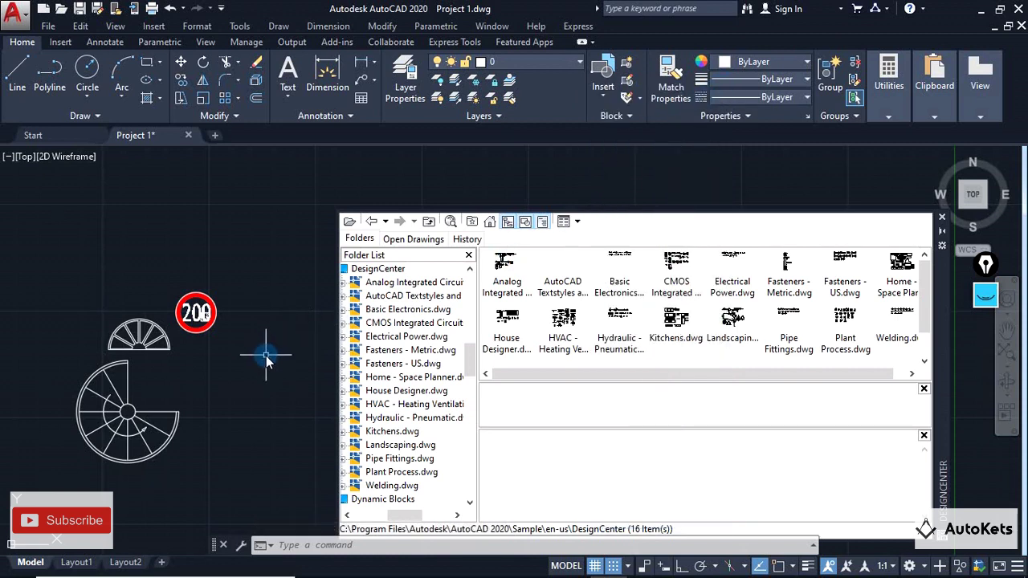